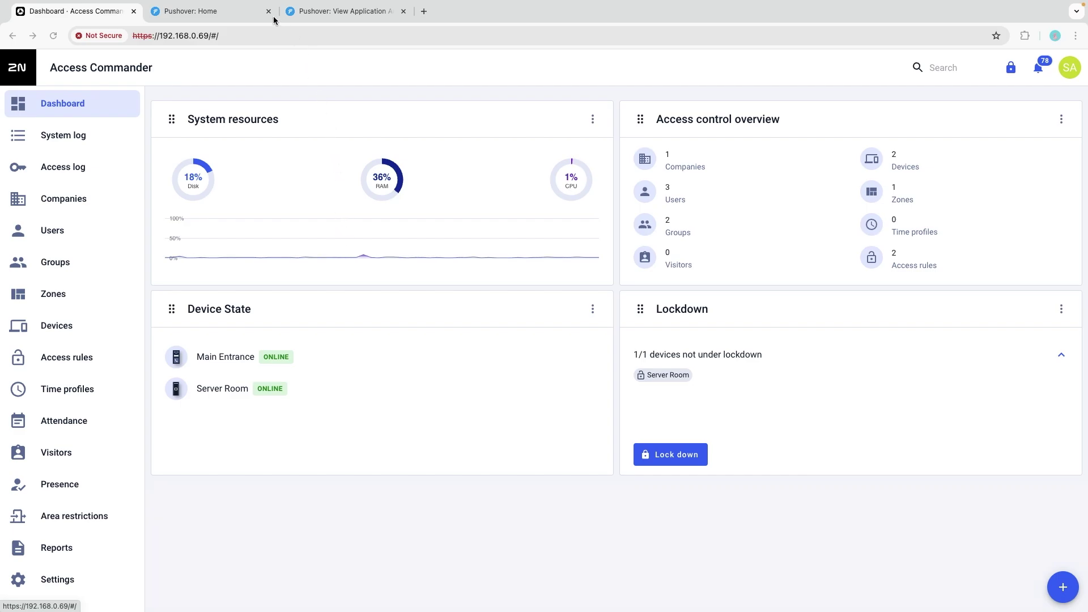
Review the Pushover home page and registered iPhone, then view the Access Commander application page
{"action": "left_click", "coordinate": [213, 18]}
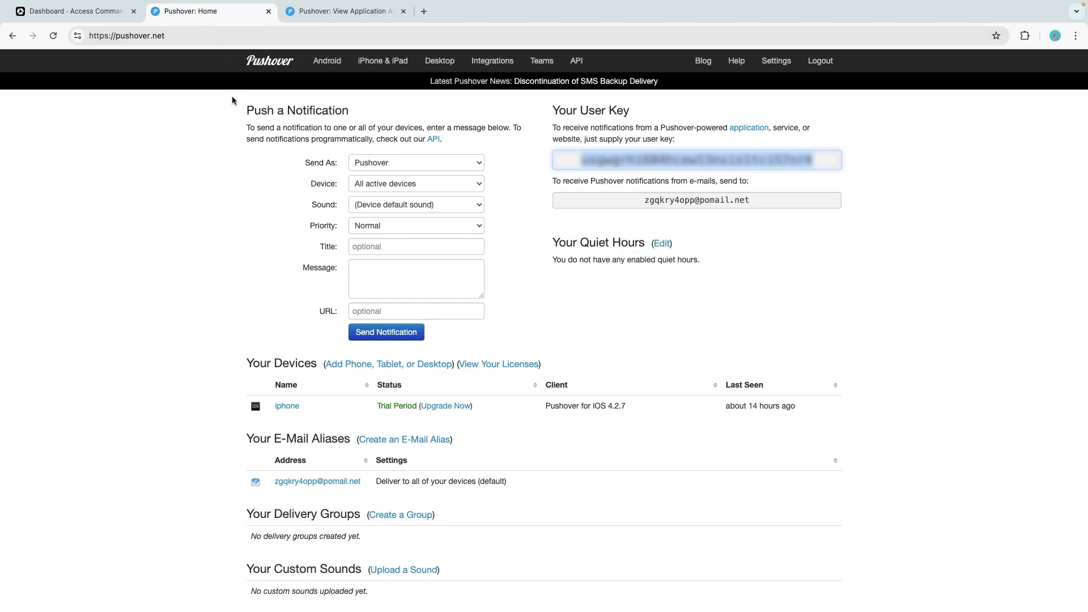
{"action": "left_click_drag", "start_coordinate": [164, 36], "coordinate": [89, 36]}
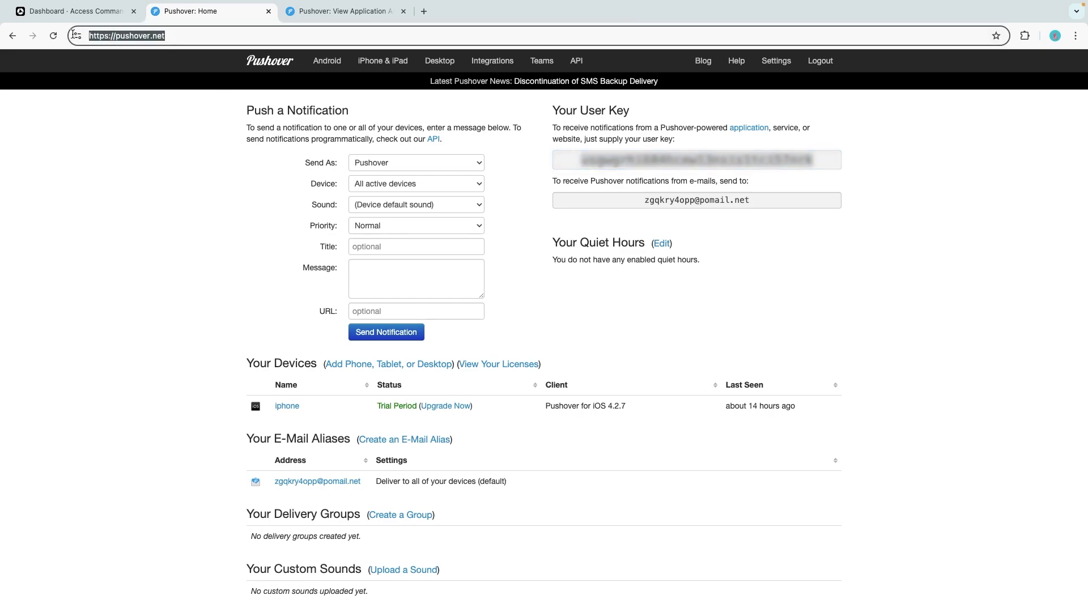
{"action": "left_click", "coordinate": [189, 179]}
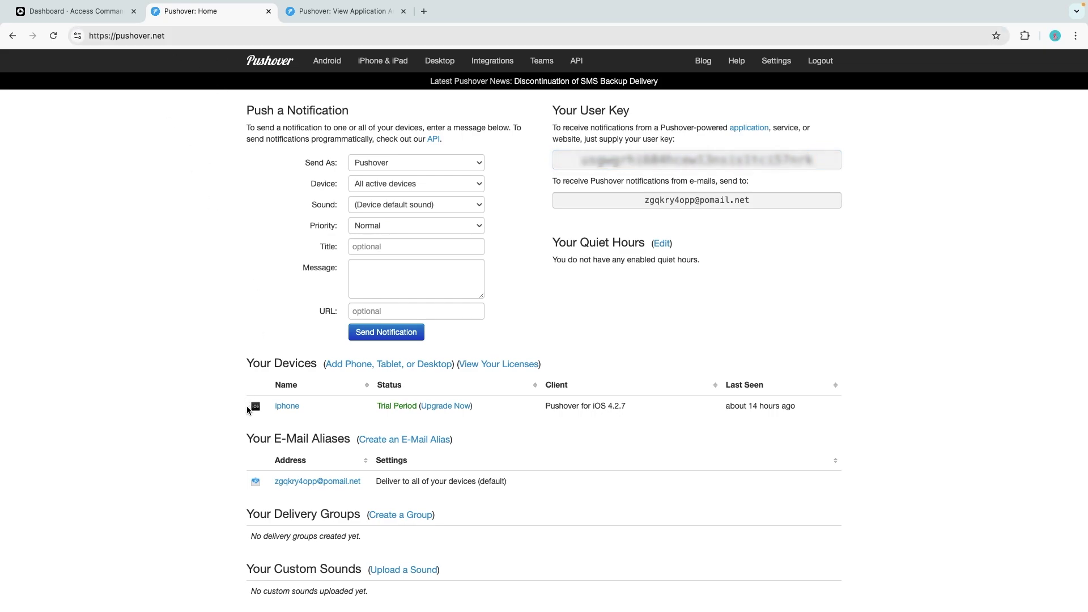
{"action": "left_click_drag", "start_coordinate": [249, 410], "coordinate": [789, 406]}
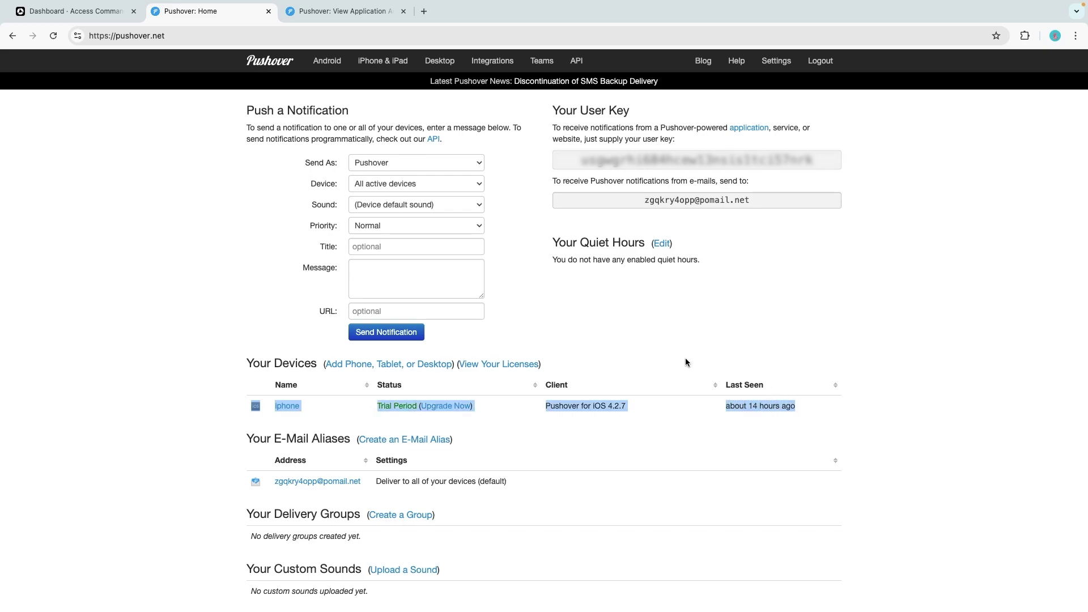
{"action": "left_click", "coordinate": [351, 13]}
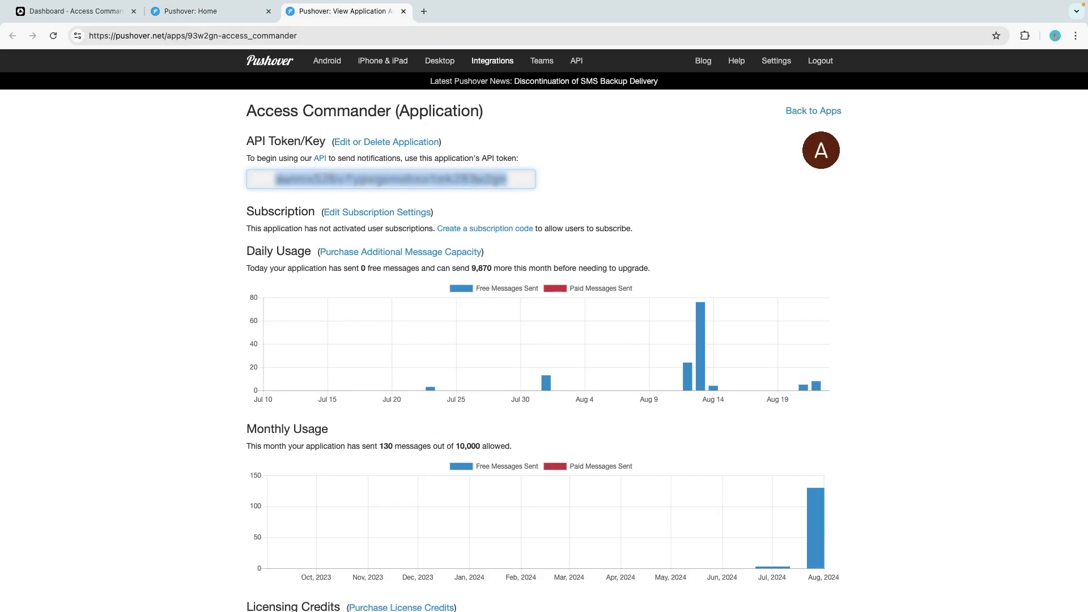
{"action": "left_click", "coordinate": [54, 13]}
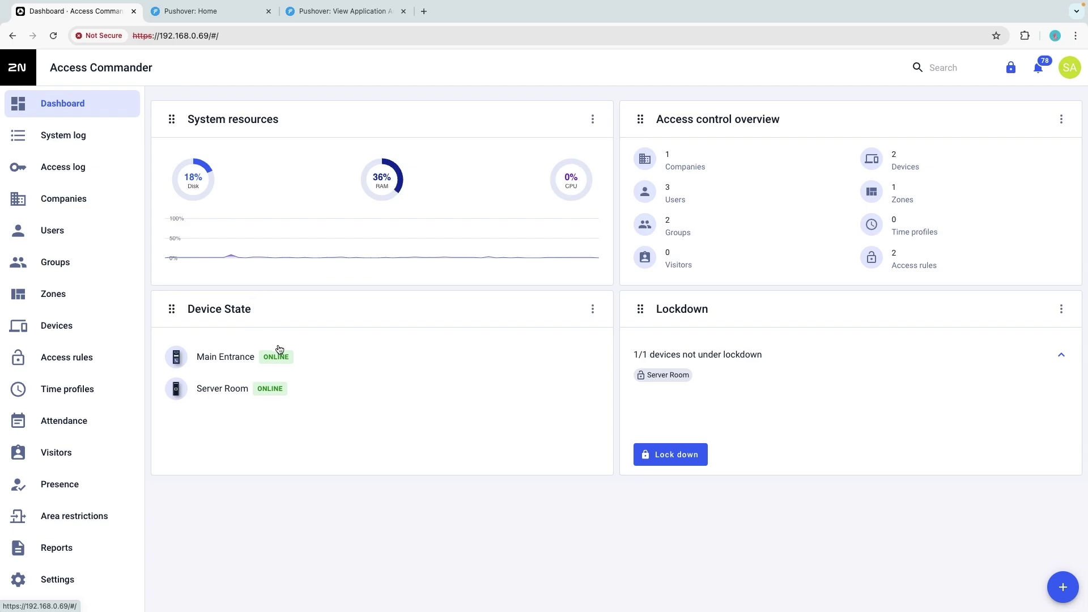
Launch the Automation editor from Access Commander's Settings > Configuration page
{"action": "left_click", "coordinate": [70, 582]}
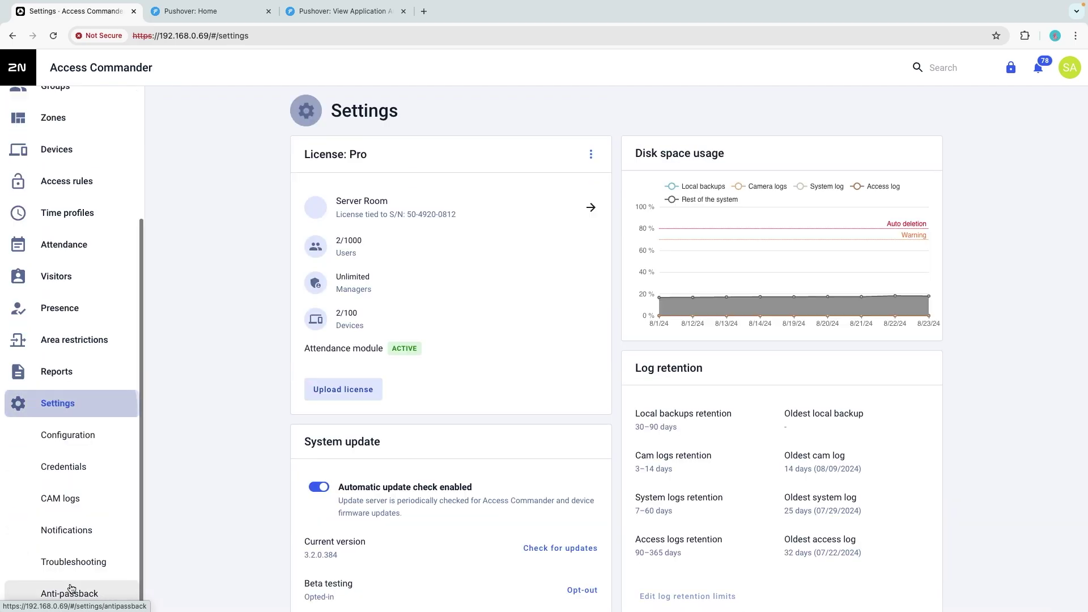
{"action": "left_click", "coordinate": [69, 437]}
{"action": "scroll", "coordinate": [227, 479], "scroll_direction": "down", "scroll_amount": 2}
{"action": "scroll", "coordinate": [226, 485], "scroll_direction": "down", "scroll_amount": 4}
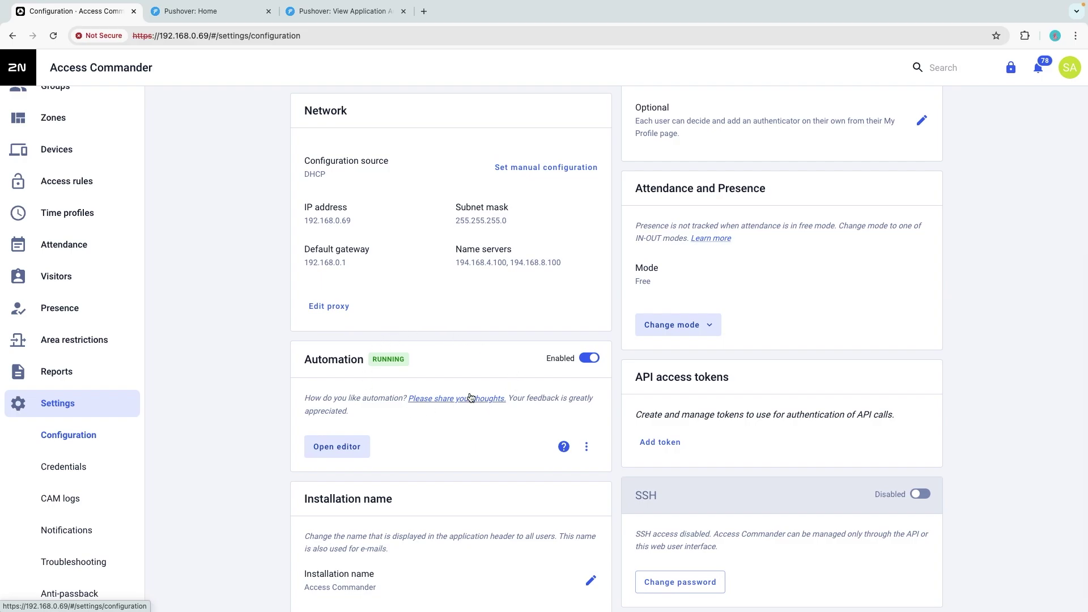
{"action": "left_click", "coordinate": [339, 448]}
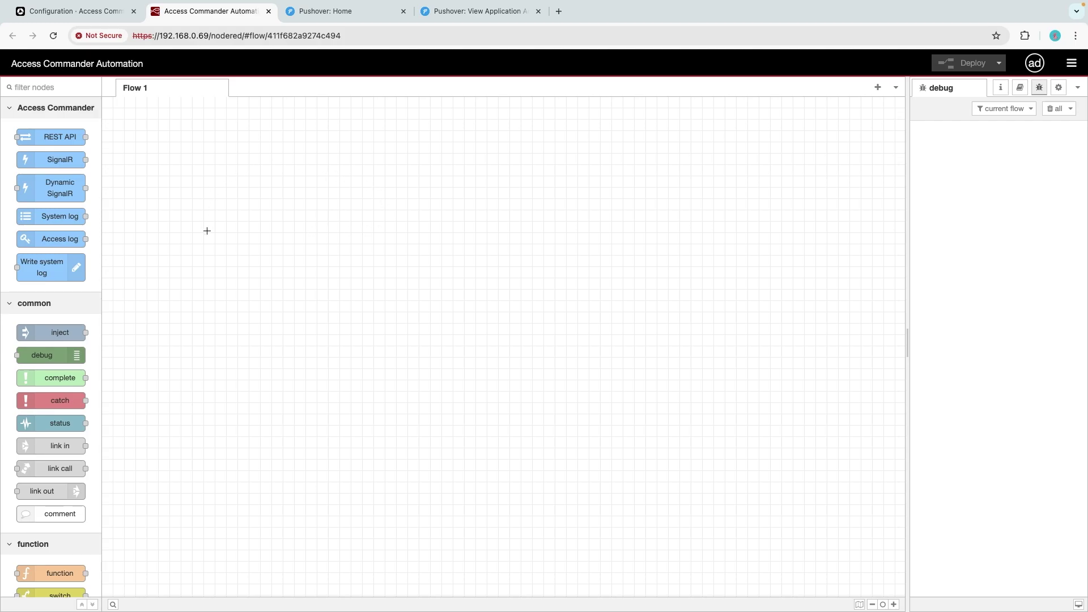
Add an Access log node with a JSON filter {"category":"Lockout"}
{"action": "left_click_drag", "start_coordinate": [83, 238], "coordinate": [281, 230]}
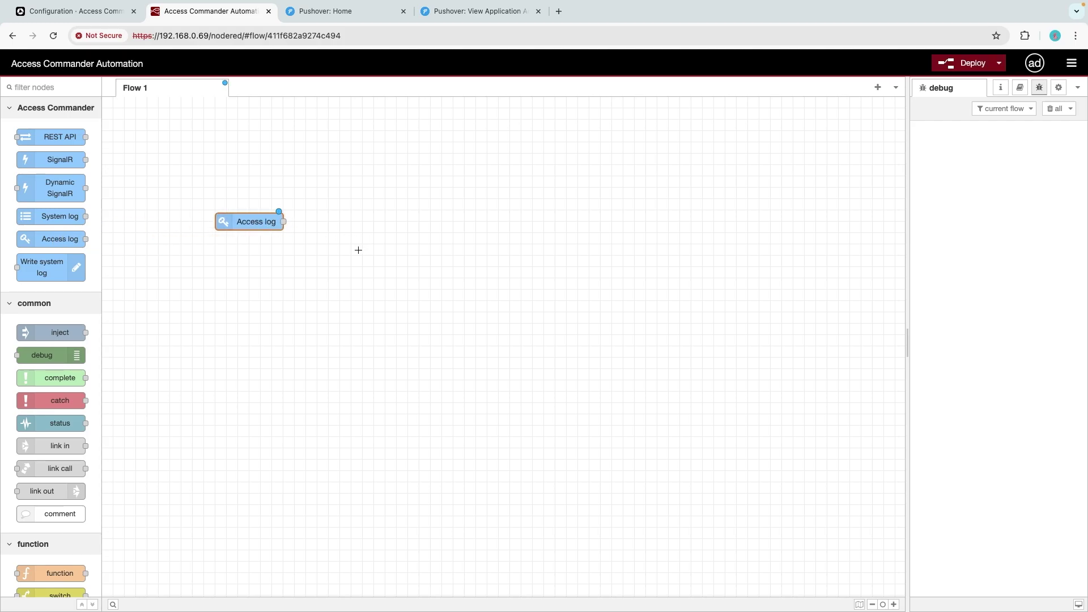
{"action": "double_click", "coordinate": [257, 223]}
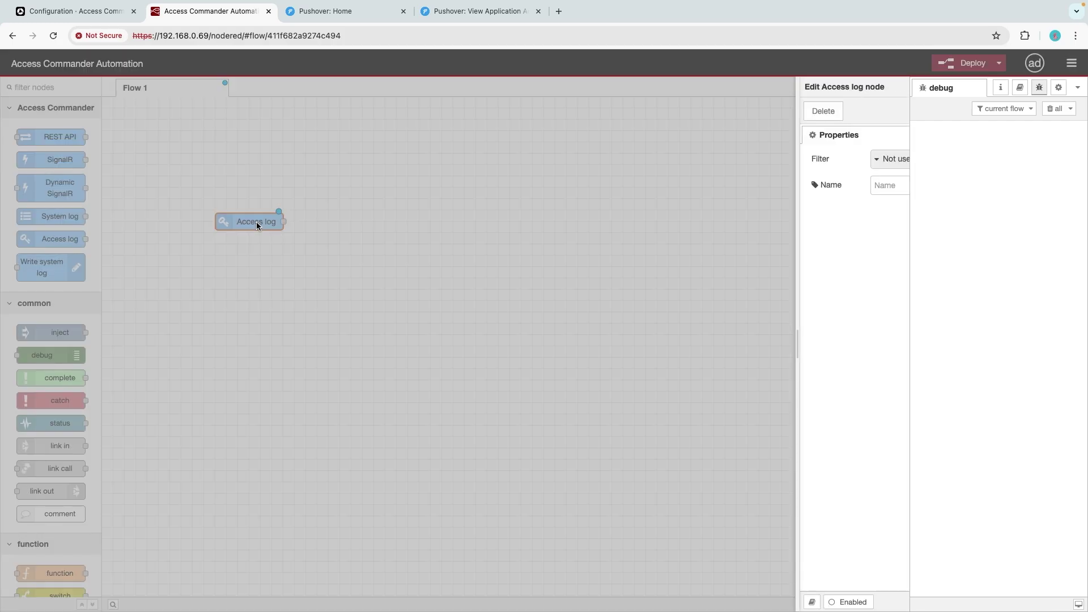
{"action": "left_click", "coordinate": [698, 158]}
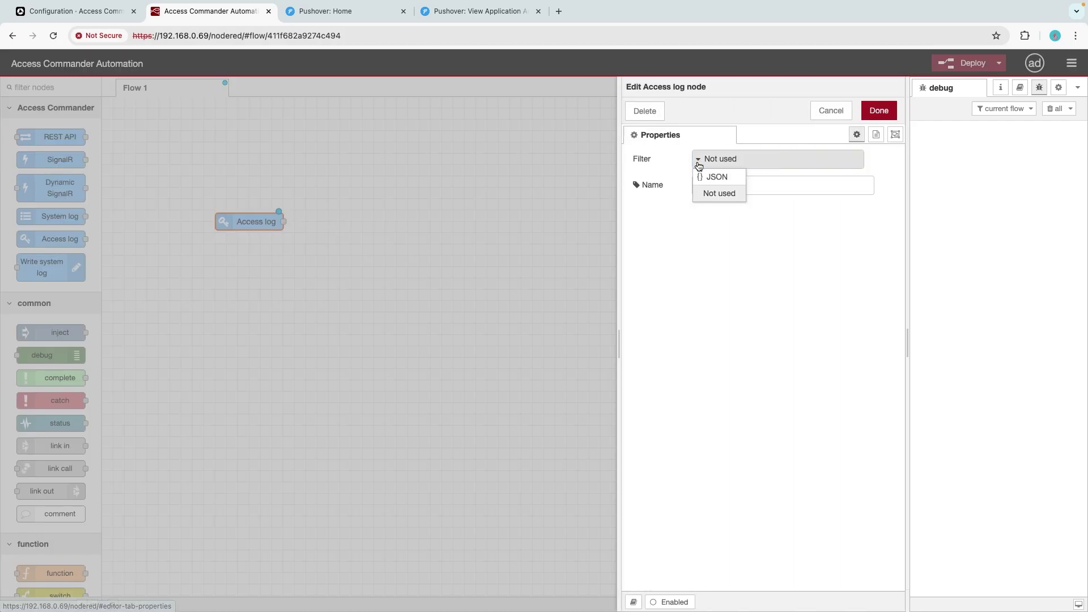
{"action": "left_click", "coordinate": [711, 174]}
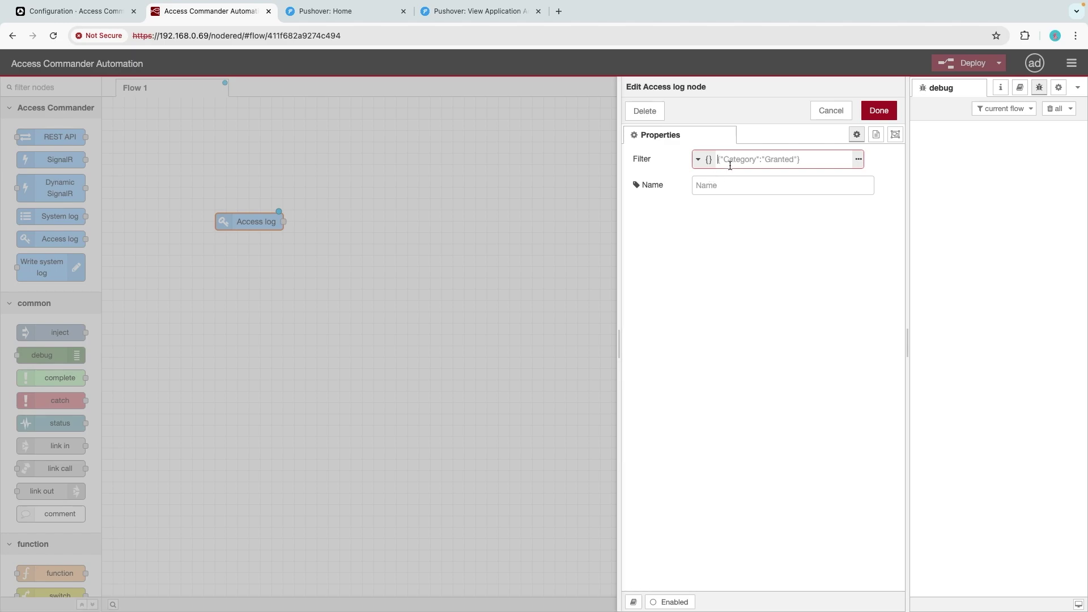
{"action": "type", "text": "{\"category\":\"Lockout\"}"}
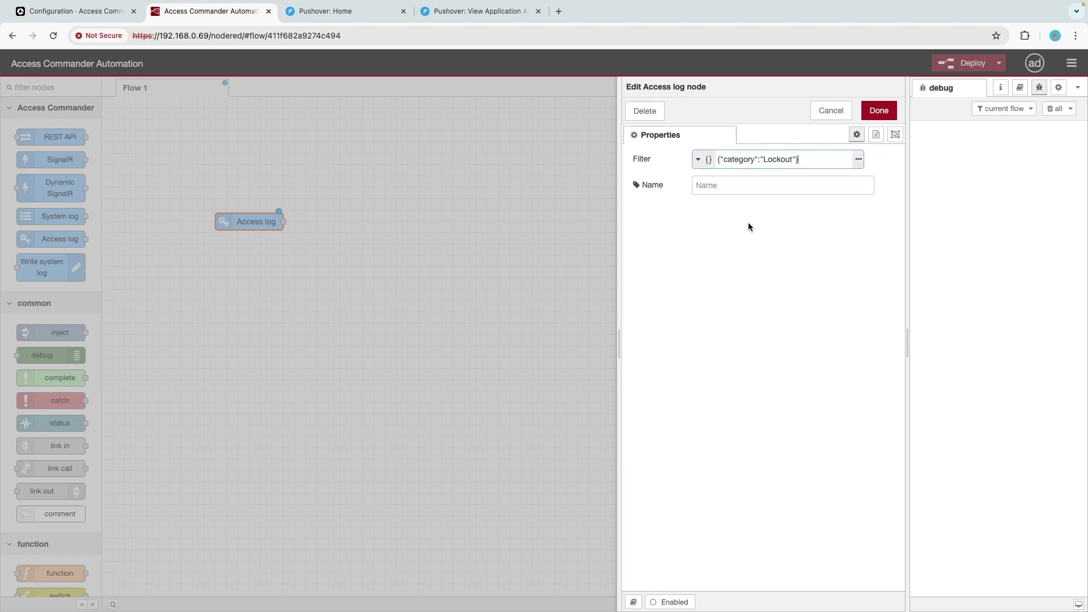
{"action": "left_click", "coordinate": [879, 111]}
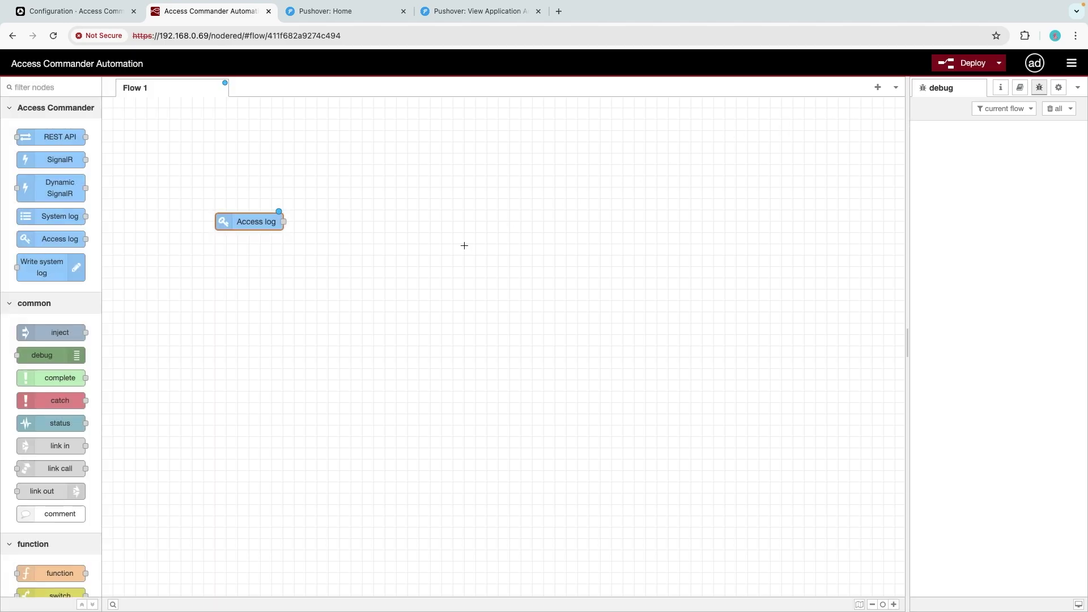
Wire the Access log node into a new debug node and deploy the flow
{"action": "left_click_drag", "start_coordinate": [45, 354], "coordinate": [392, 220]}
{"action": "left_click_drag", "start_coordinate": [283, 221], "coordinate": [351, 227]}
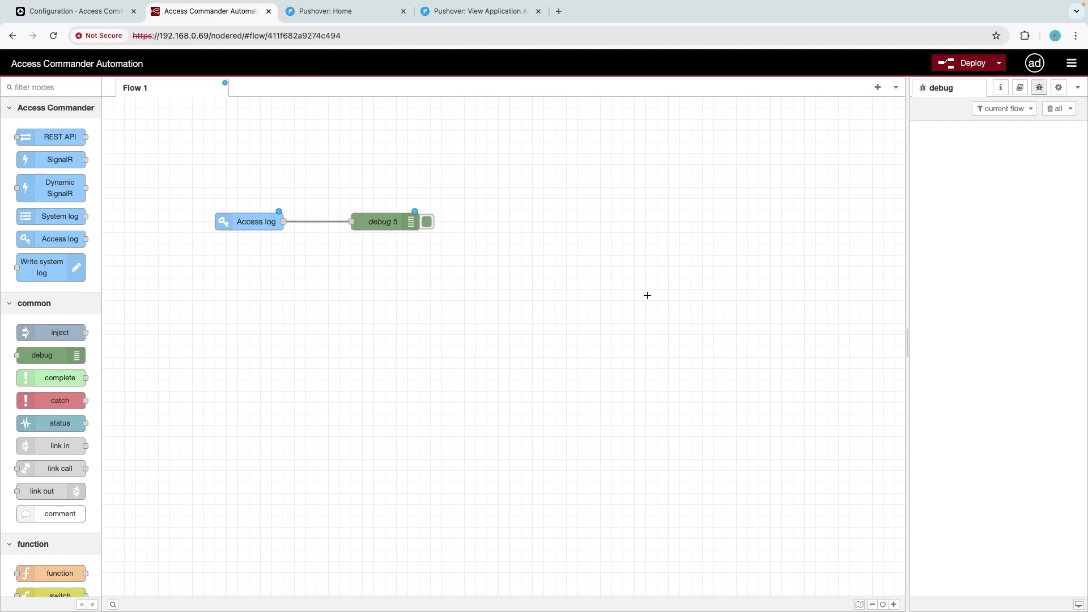
{"action": "left_click", "coordinate": [958, 65]}
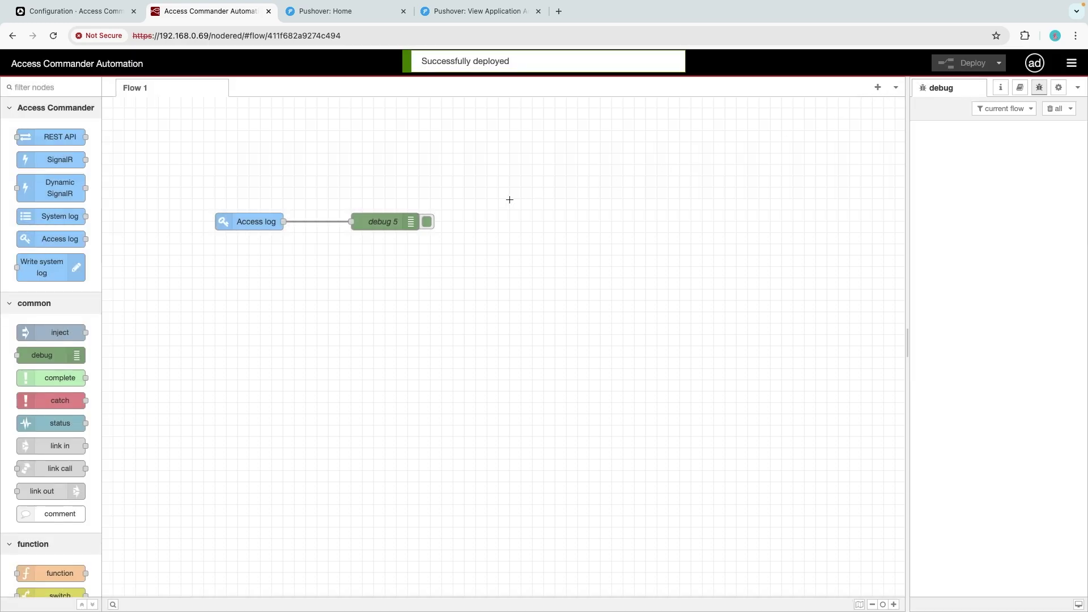
Lock down Server Room from the Access Commander dashboard and confirm
{"action": "left_click", "coordinate": [84, 13]}
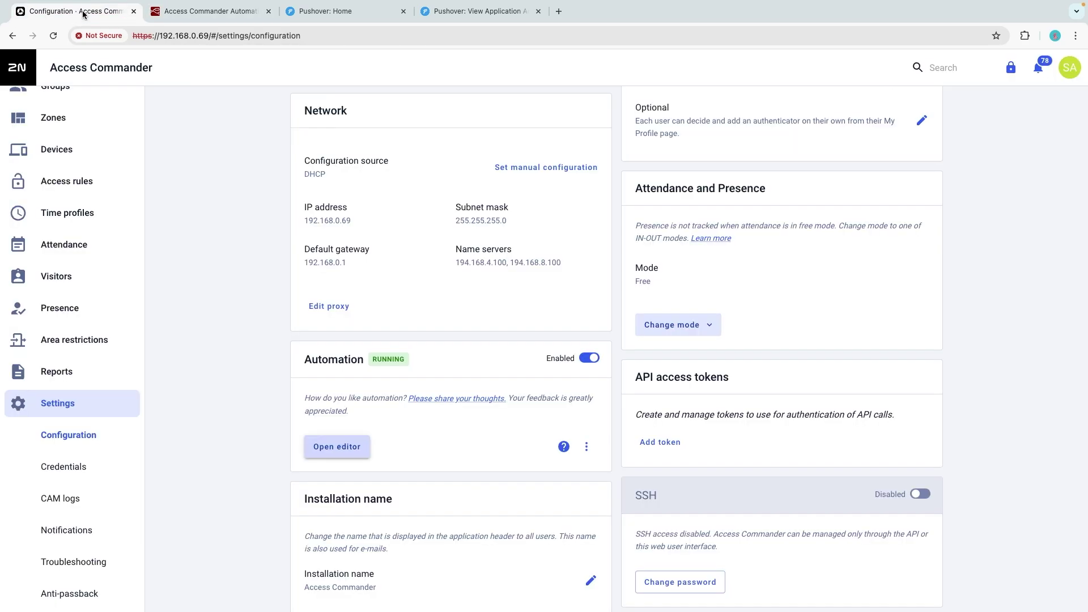
{"action": "scroll", "coordinate": [74, 105], "scroll_direction": "up", "scroll_amount": 3}
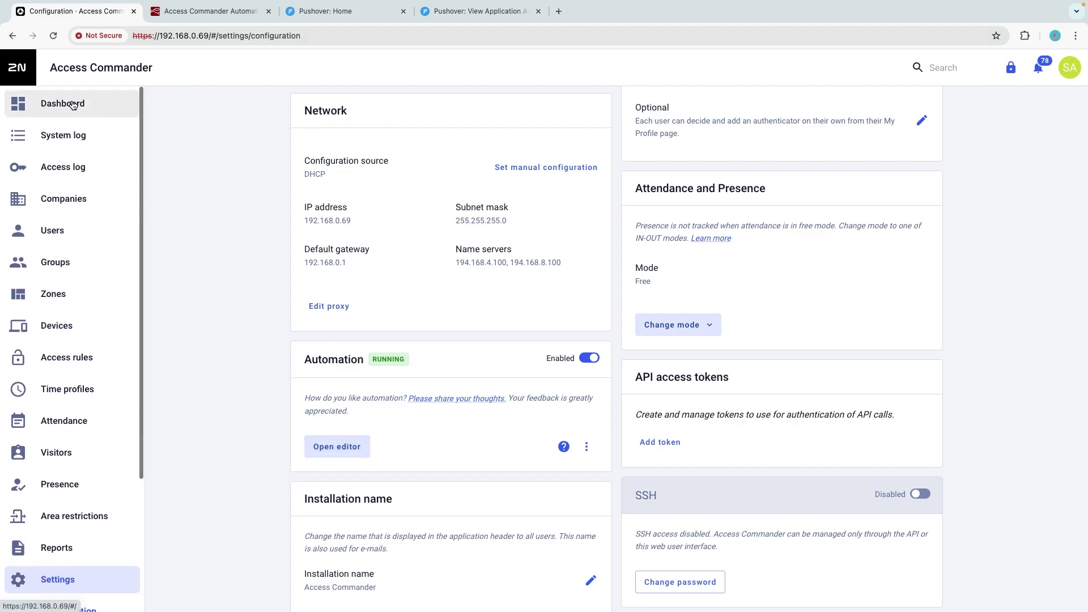
{"action": "left_click", "coordinate": [72, 105]}
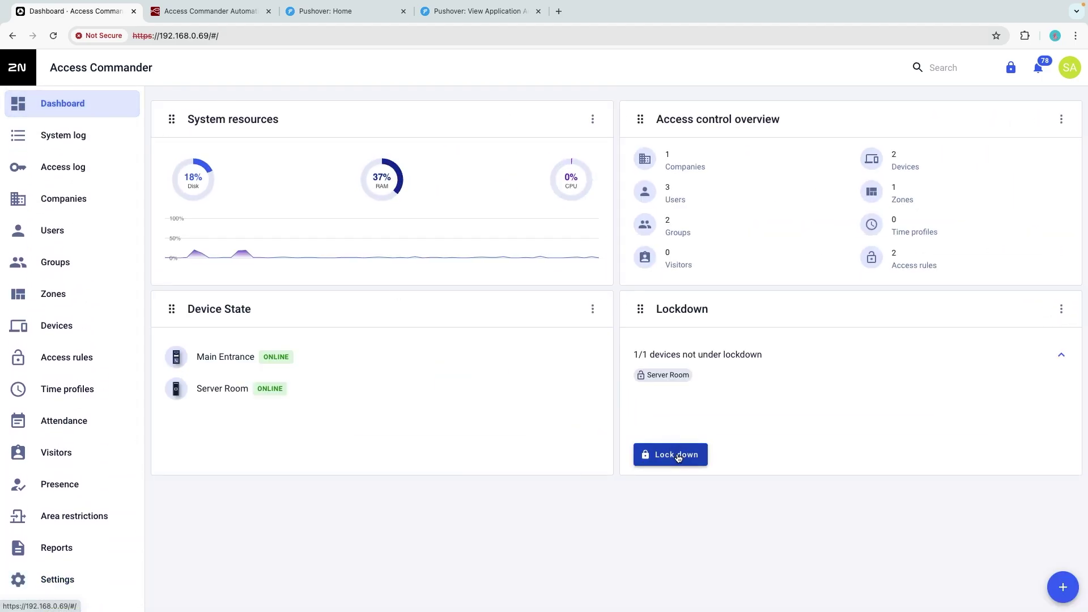
{"action": "left_click", "coordinate": [677, 455]}
{"action": "left_click", "coordinate": [673, 393]}
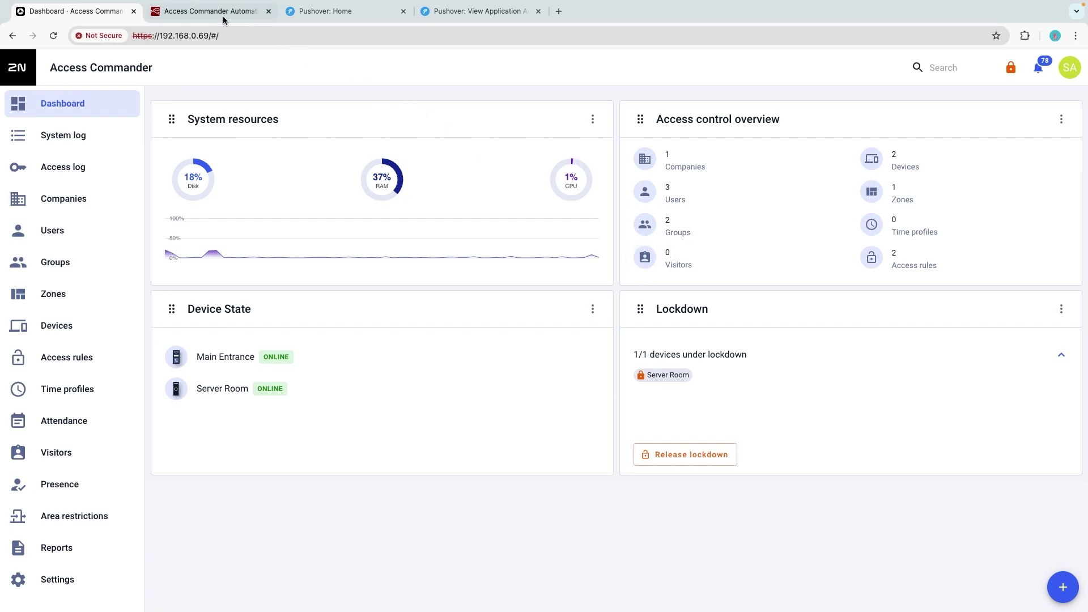
{"action": "left_click", "coordinate": [207, 12]}
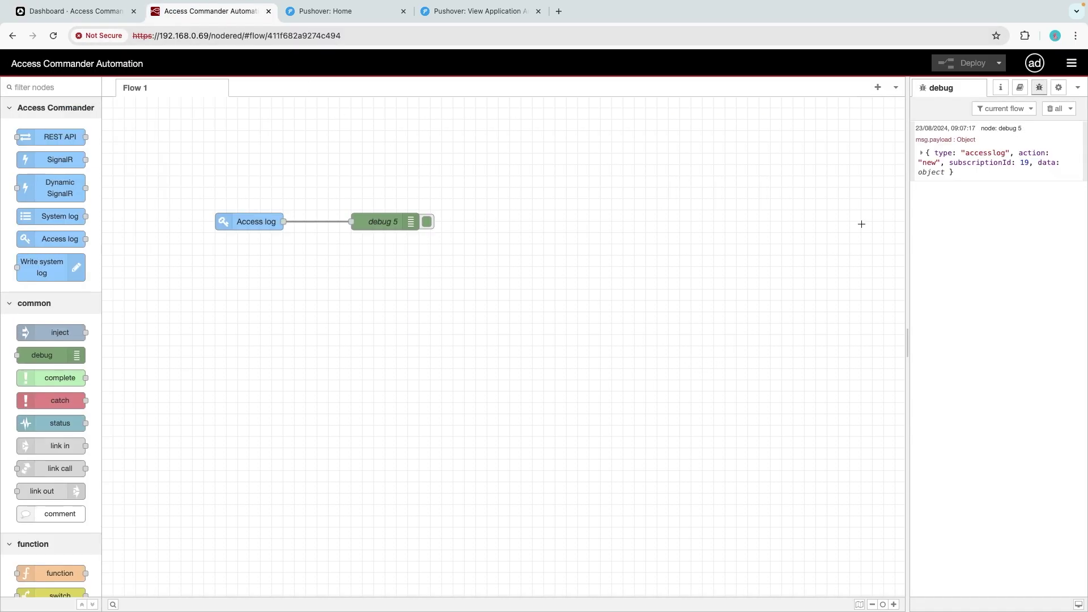
Expand the debug 5 message's data, Device and ZoneEntered entries
{"action": "left_click", "coordinate": [922, 154]}
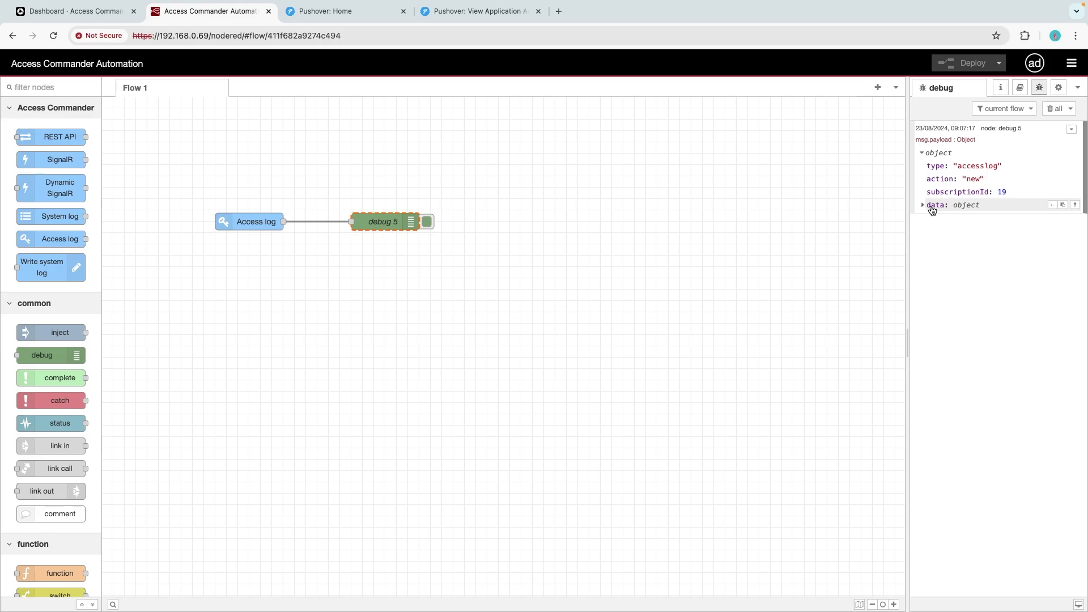
{"action": "left_click", "coordinate": [923, 206]}
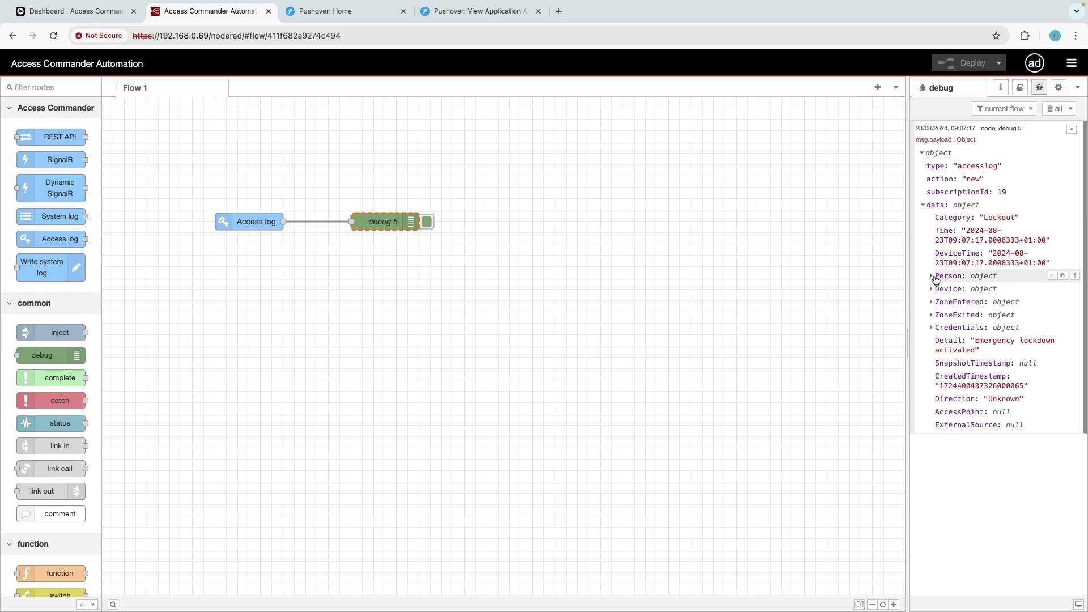
{"action": "left_click", "coordinate": [931, 289]}
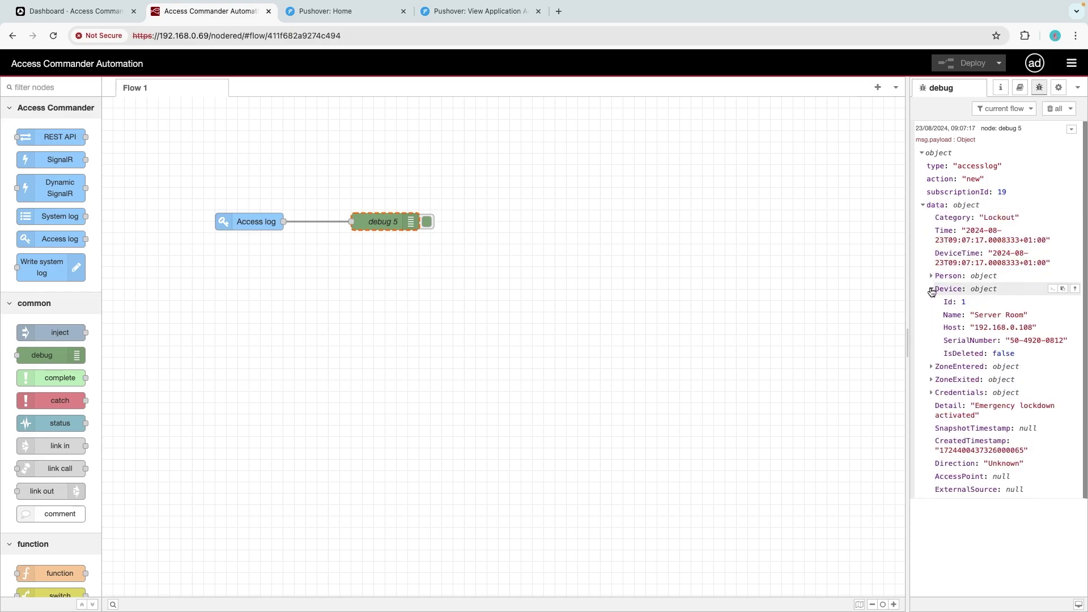
{"action": "left_click", "coordinate": [932, 368]}
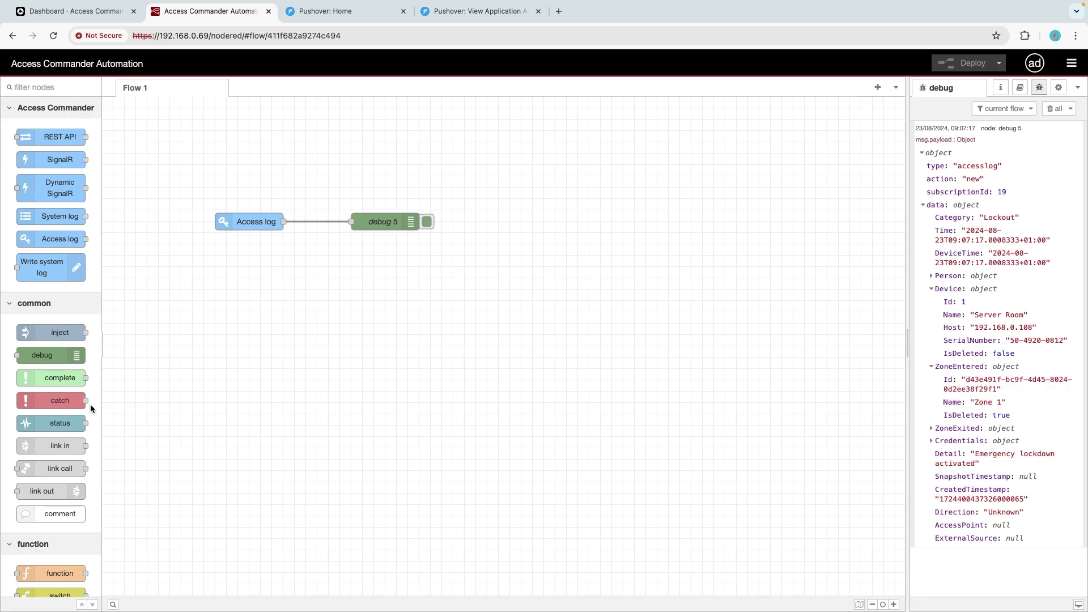
Add a template node wired from Access log and clear its sample text
{"action": "scroll", "coordinate": [51, 391], "scroll_direction": "down", "scroll_amount": 5}
{"action": "left_click_drag", "start_coordinate": [51, 375], "coordinate": [381, 257]}
{"action": "left_click_drag", "start_coordinate": [283, 222], "coordinate": [352, 267]}
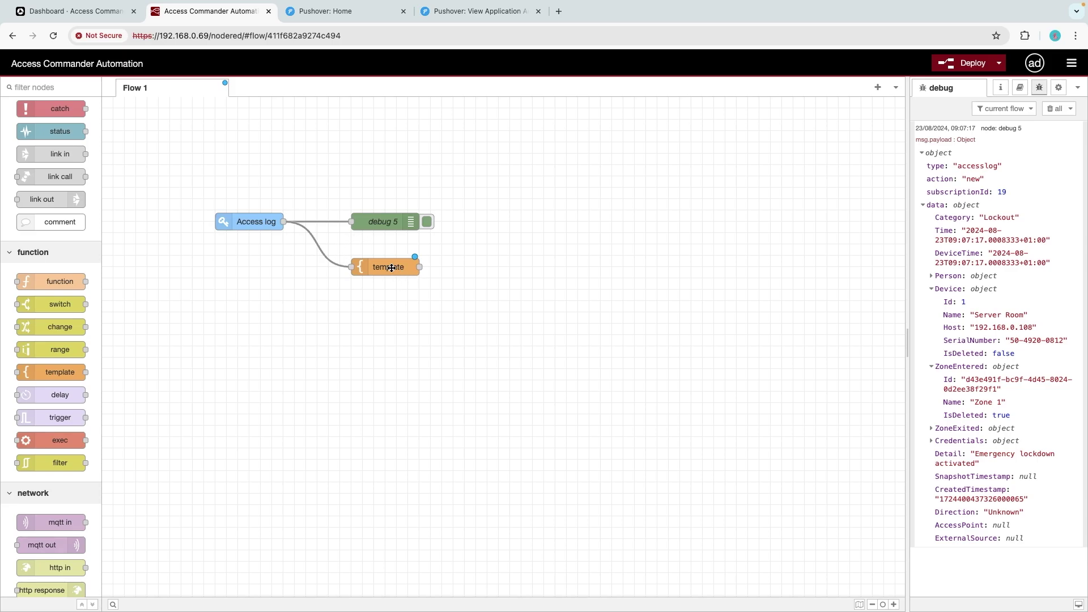
{"action": "double_click", "coordinate": [391, 267]}
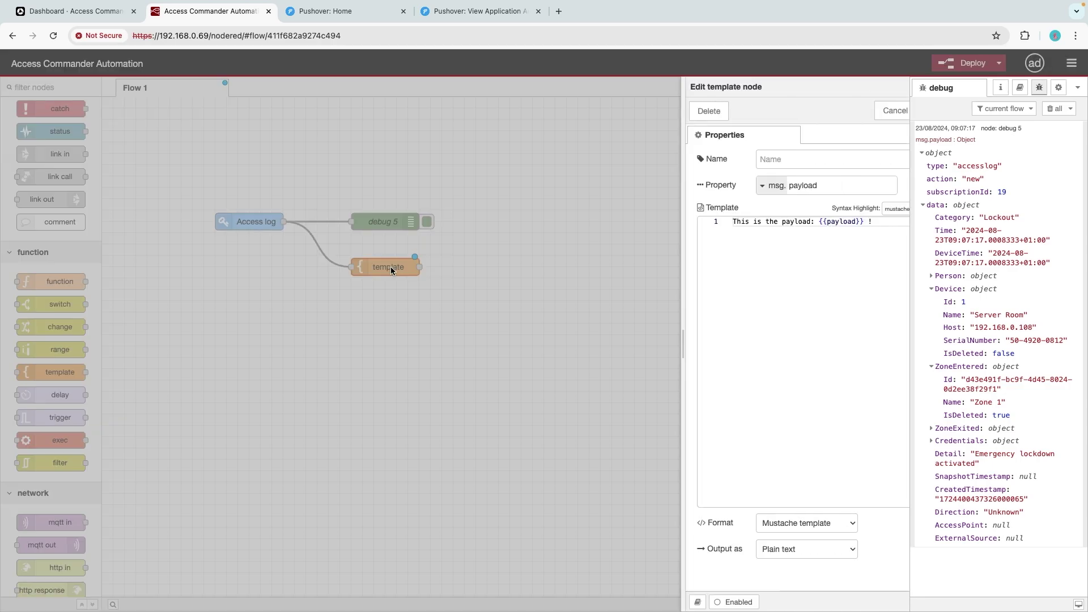
{"action": "triple_click", "coordinate": [732, 222]}
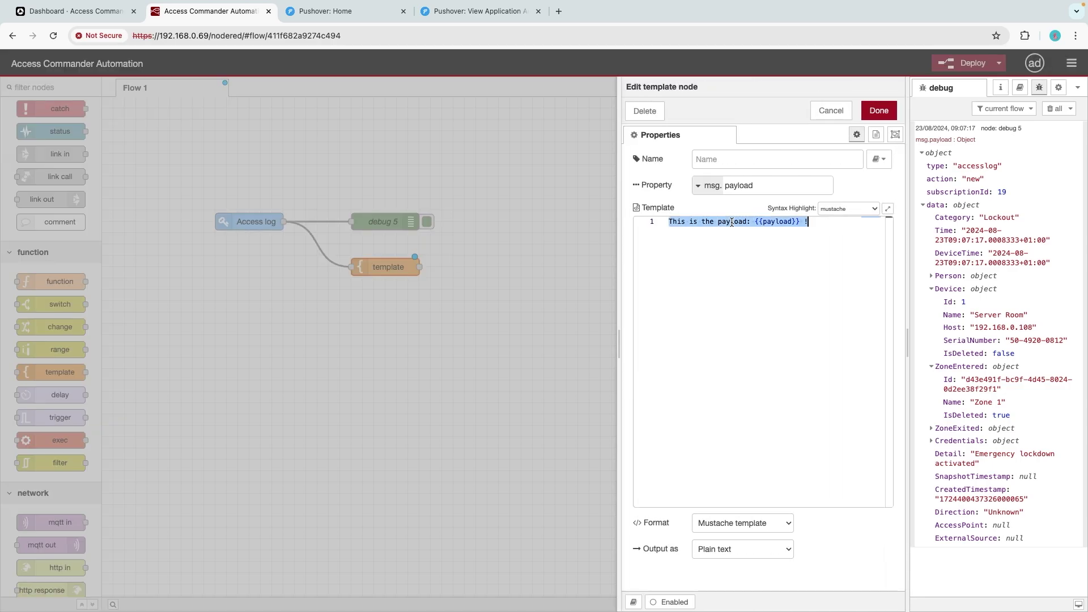
{"action": "key", "text": "BackSpace"}
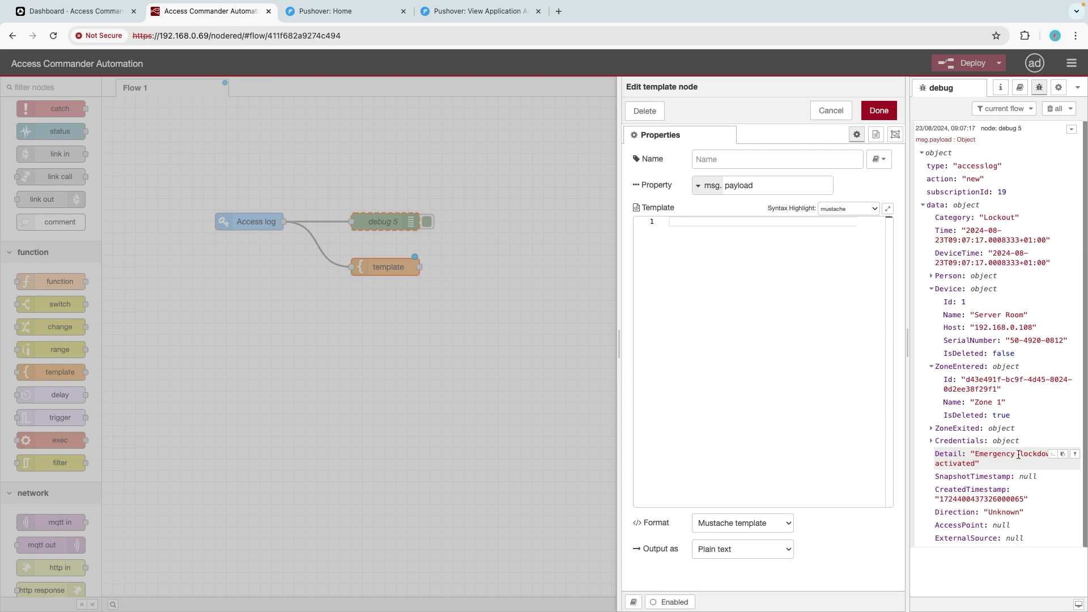
Put the copied Detail path inside {{ }} on the template's first line
{"action": "left_click", "coordinate": [1052, 454]}
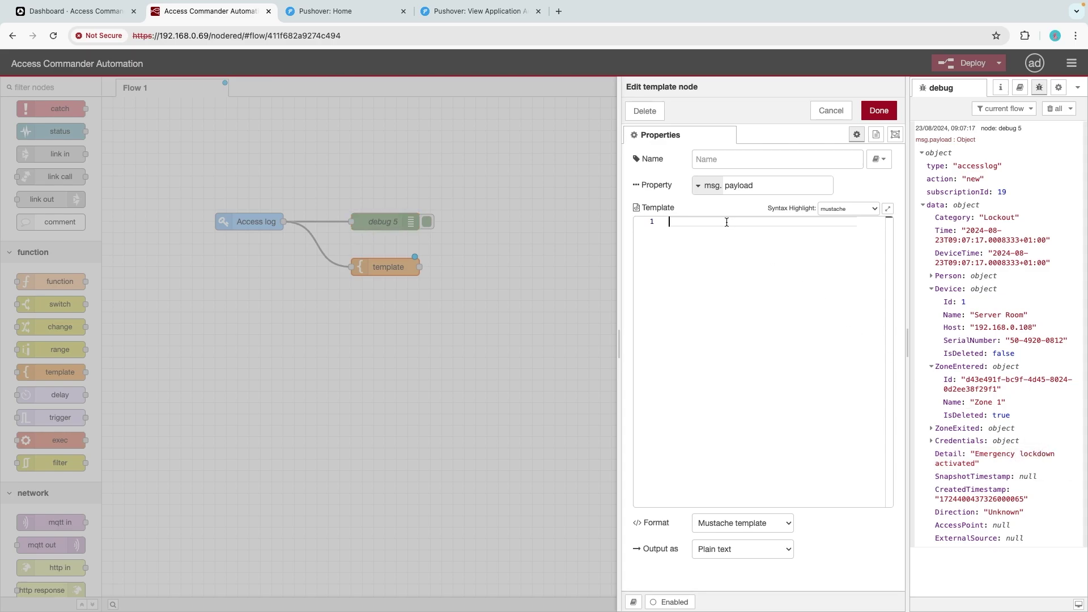
{"action": "type", "text": "{{"}
{"action": "key", "text": "ctrl+v"}
{"action": "key", "text": "Return"}
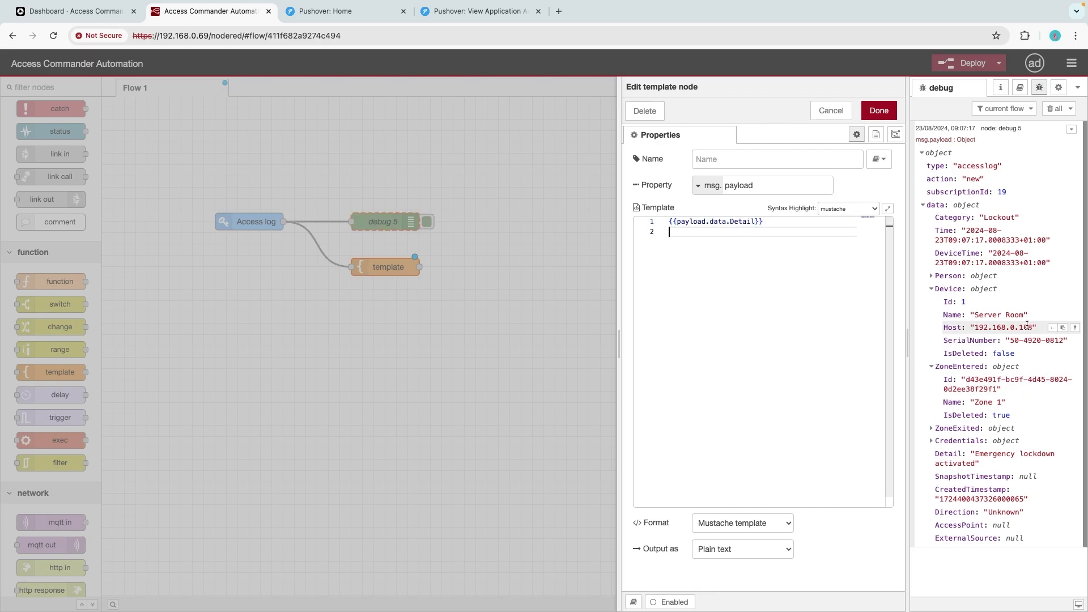
Add a second line with device Name and ZoneEntered Name placeholders separated by ': ', and save
{"action": "left_click", "coordinate": [1052, 314]}
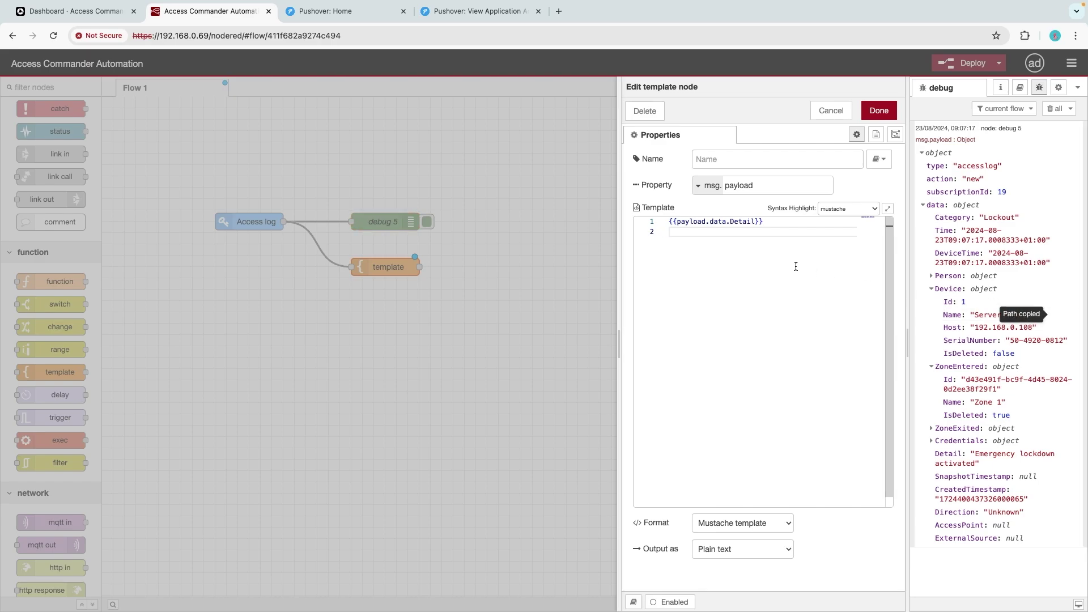
{"action": "left_click", "coordinate": [678, 231]}
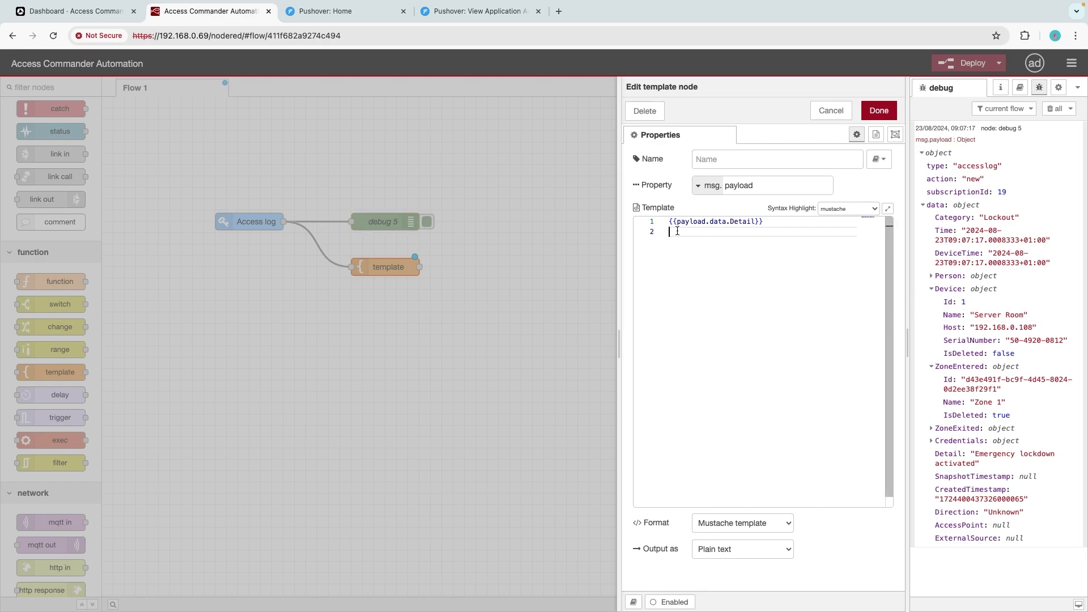
{"action": "type", "text": "{{"}
{"action": "key", "text": "ctrl+v"}
{"action": "type", "text": ": {{"}
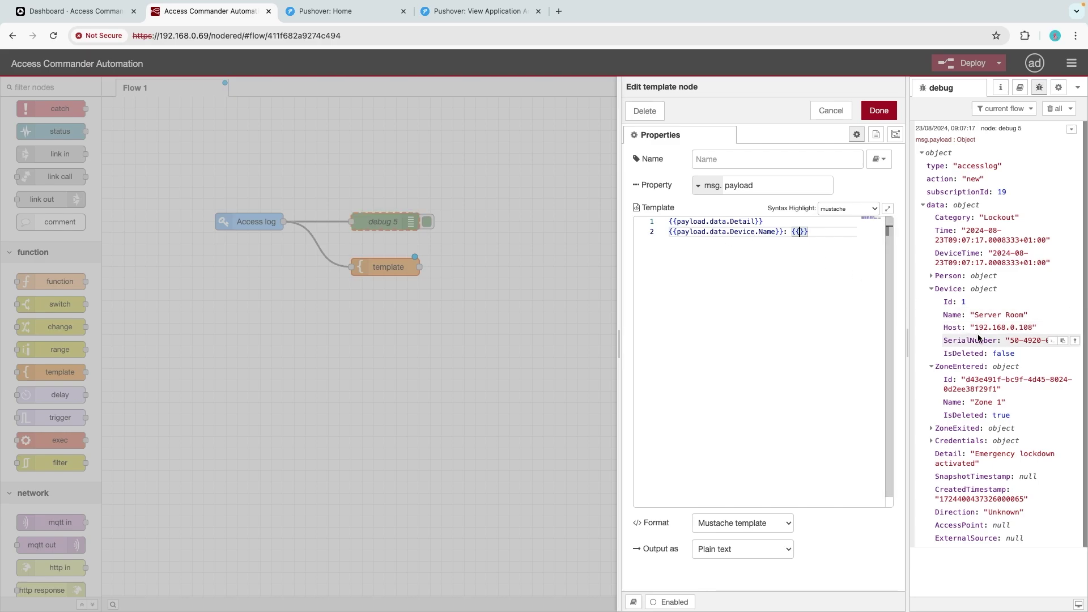
{"action": "mouse_move", "coordinate": [1037, 404]}
{"action": "left_click", "coordinate": [1051, 404]}
{"action": "left_click", "coordinate": [800, 232]}
{"action": "key", "text": "ctrl+v"}
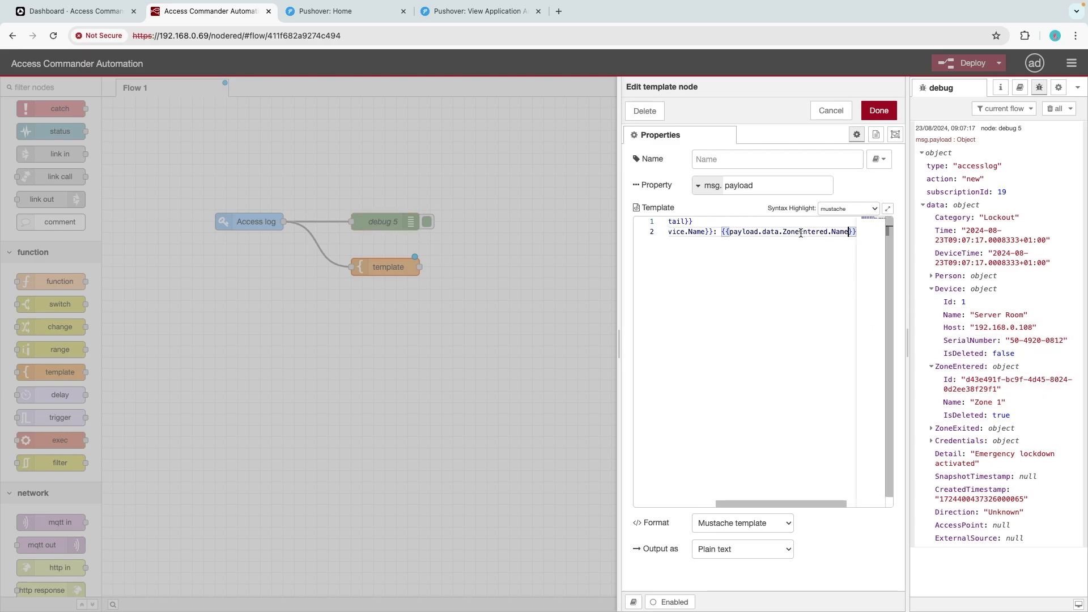
{"action": "left_click", "coordinate": [877, 113]}
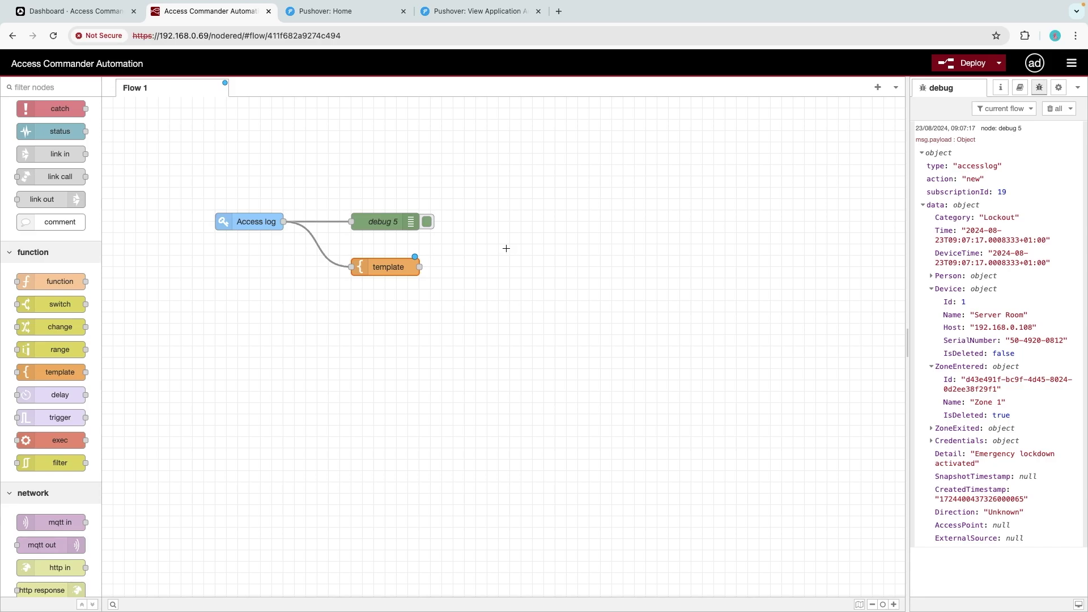
Install the node-red-node-pushover module from Manage palette's Install tab
{"action": "left_click", "coordinate": [1072, 65]}
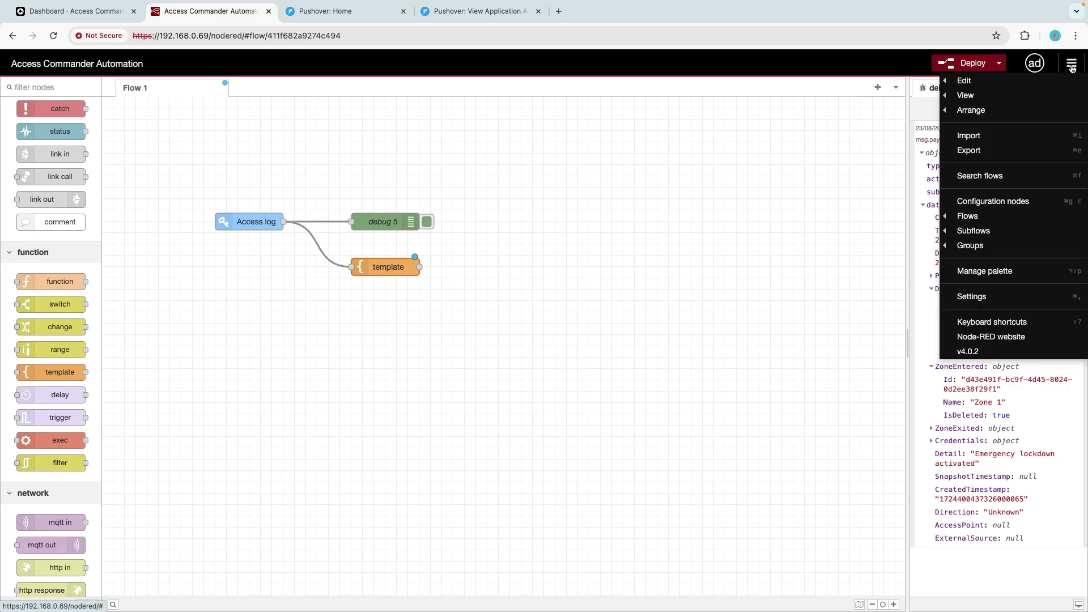
{"action": "left_click", "coordinate": [973, 273]}
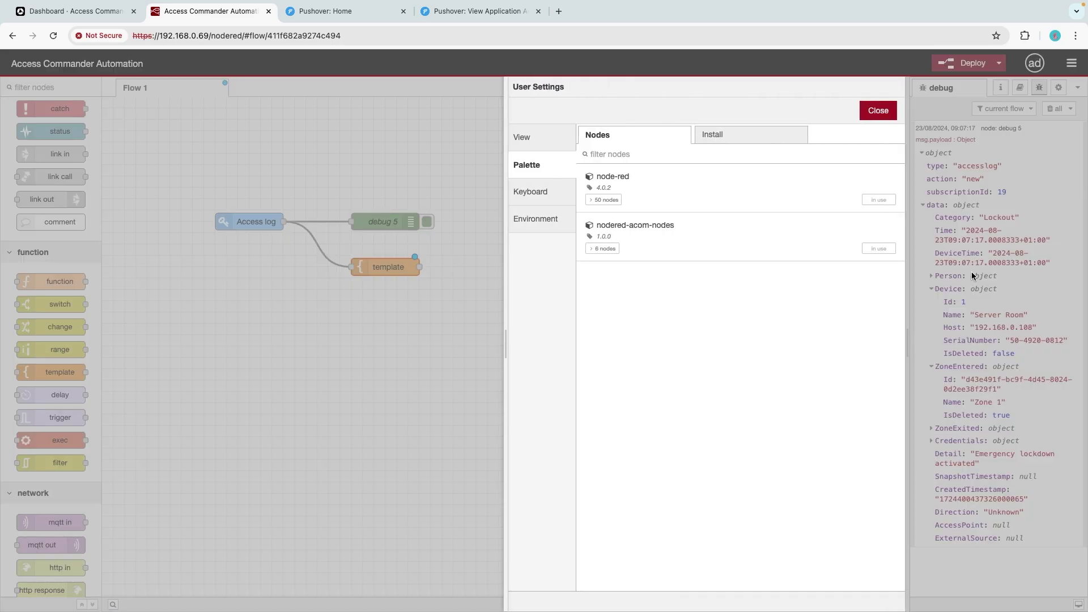
{"action": "left_click", "coordinate": [792, 141]}
{"action": "left_click", "coordinate": [683, 179]}
{"action": "type", "text": "push"}
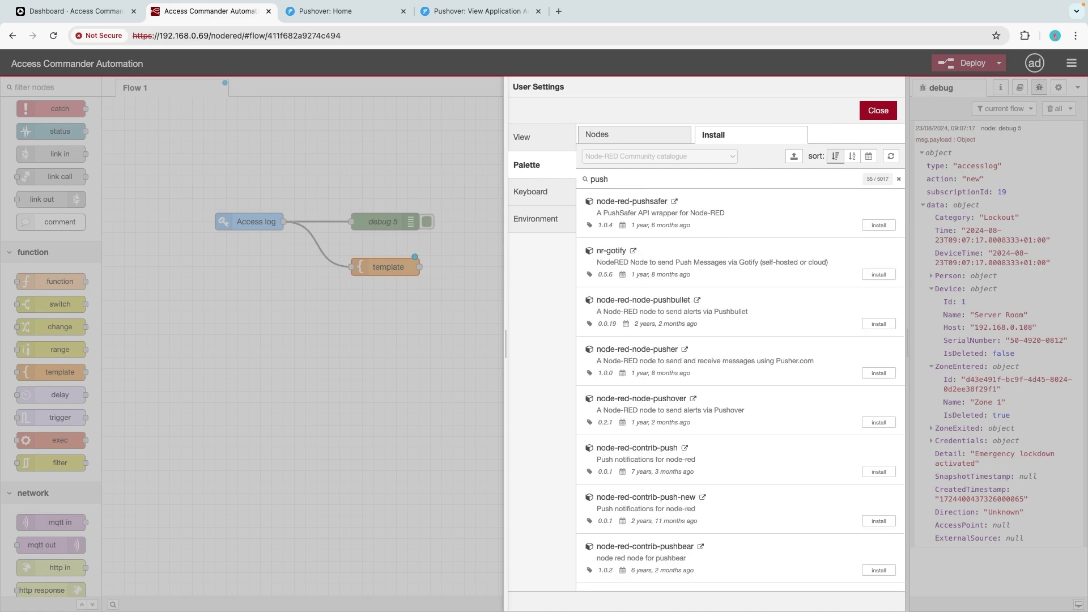
{"action": "type", "text": "over"}
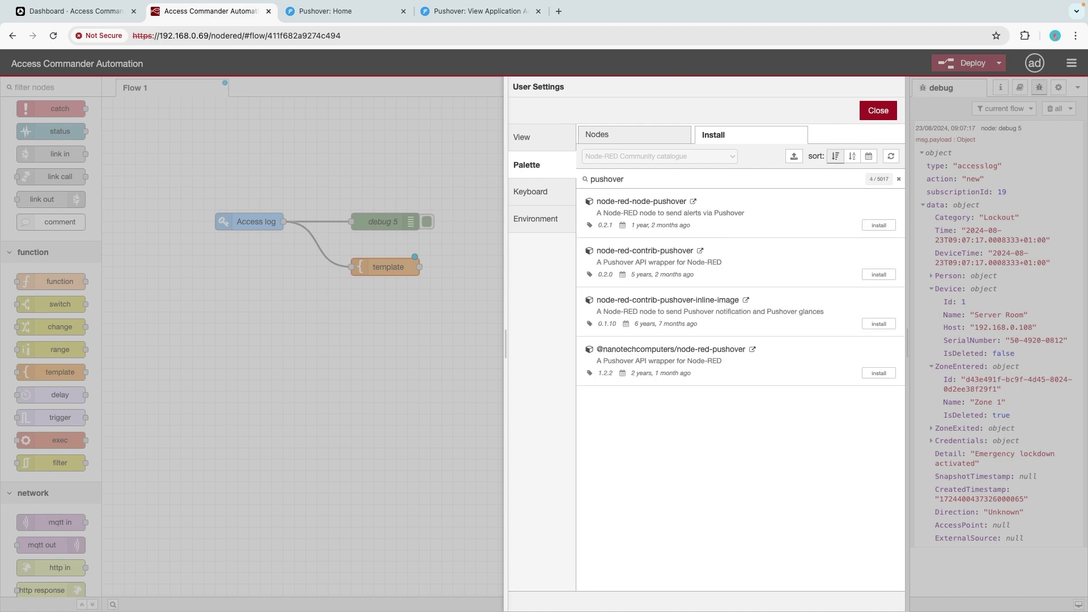
{"action": "left_click", "coordinate": [879, 225]}
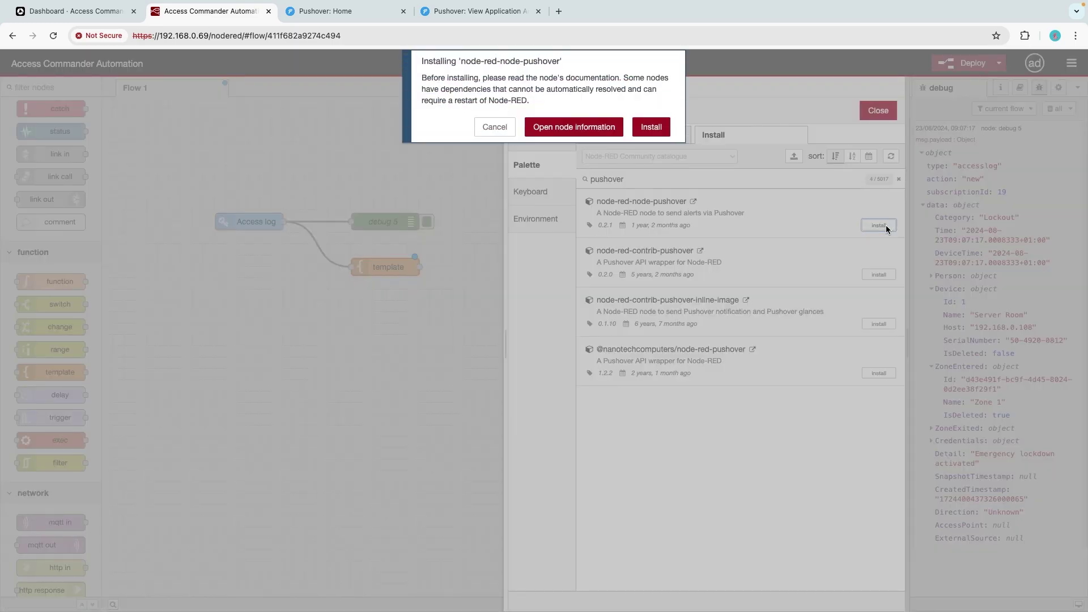
{"action": "left_click", "coordinate": [651, 127]}
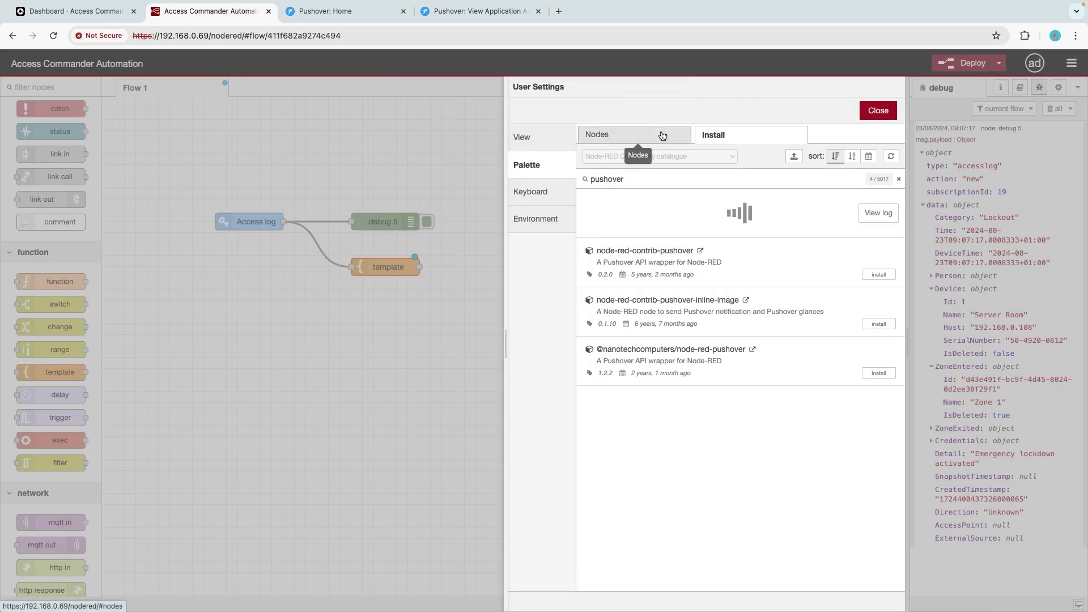
{"action": "left_click", "coordinate": [877, 111]}
Place a pushover node right of debug 5, wire the template into it, and edit it
{"action": "scroll", "coordinate": [38, 382], "scroll_direction": "down", "scroll_amount": 11}
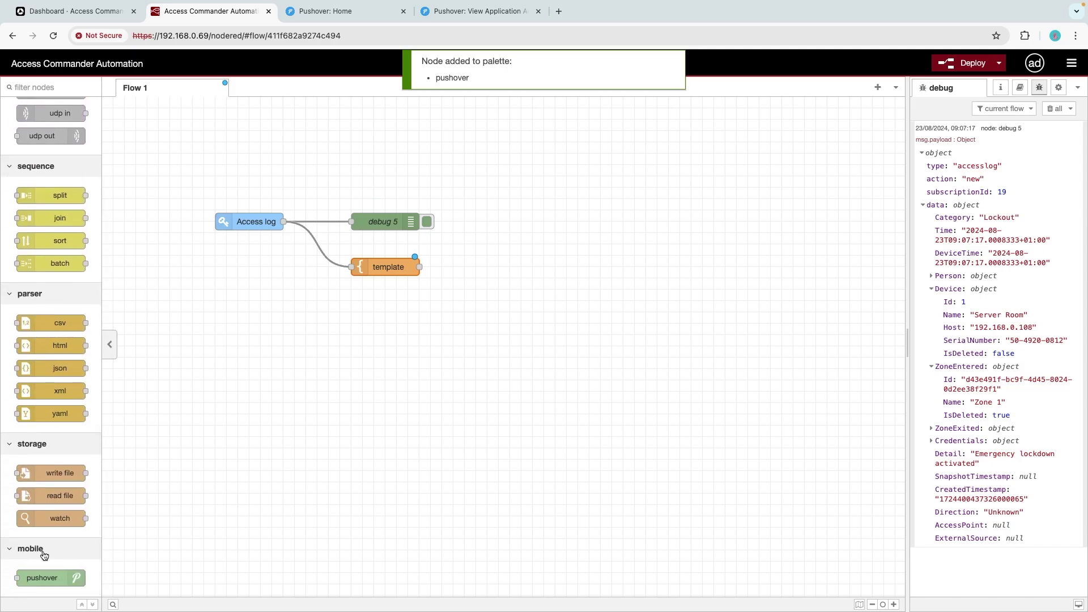
{"action": "left_click_drag", "start_coordinate": [41, 582], "coordinate": [523, 232]}
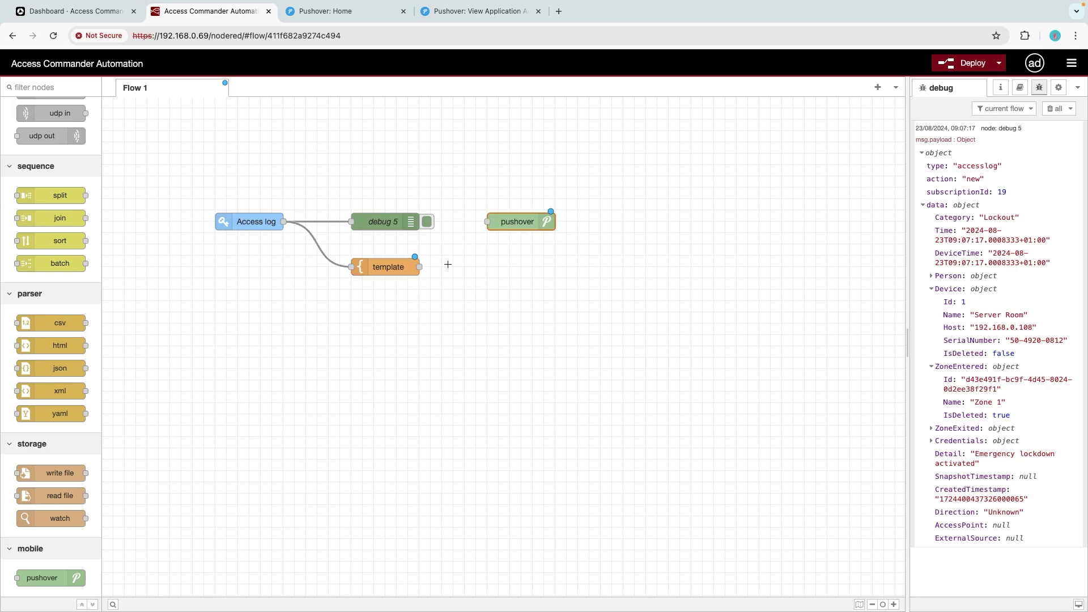
{"action": "left_click_drag", "start_coordinate": [418, 267], "coordinate": [468, 232]}
{"action": "left_click_drag", "start_coordinate": [489, 223], "coordinate": [489, 223]}
{"action": "double_click", "coordinate": [513, 224]}
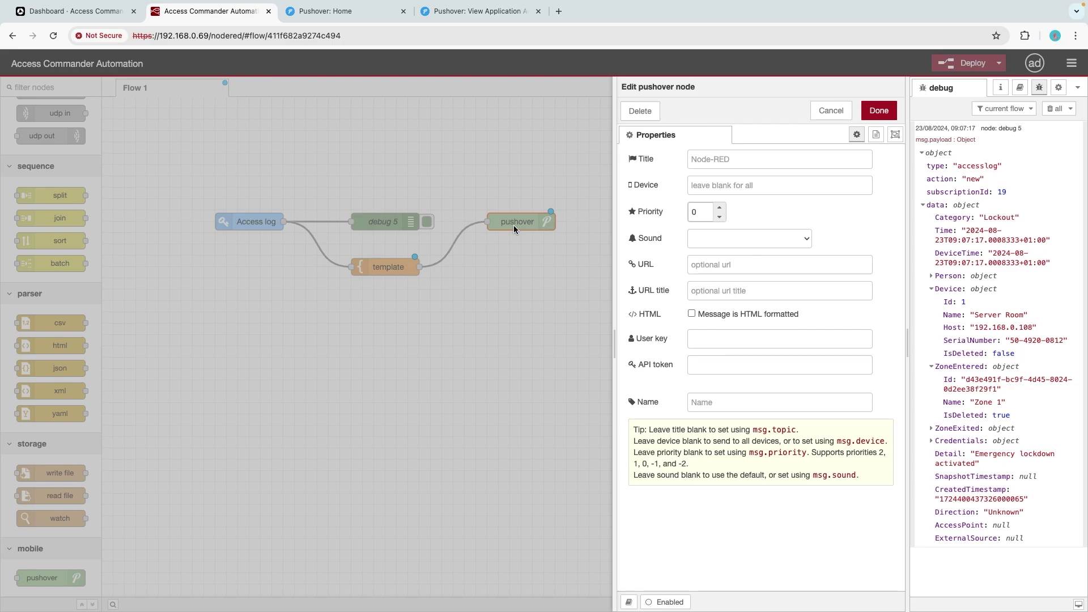
Paste the Pushover user key from the home page into the pushover node's User key field
{"action": "left_click", "coordinate": [357, 13]}
{"action": "left_click", "coordinate": [618, 163]}
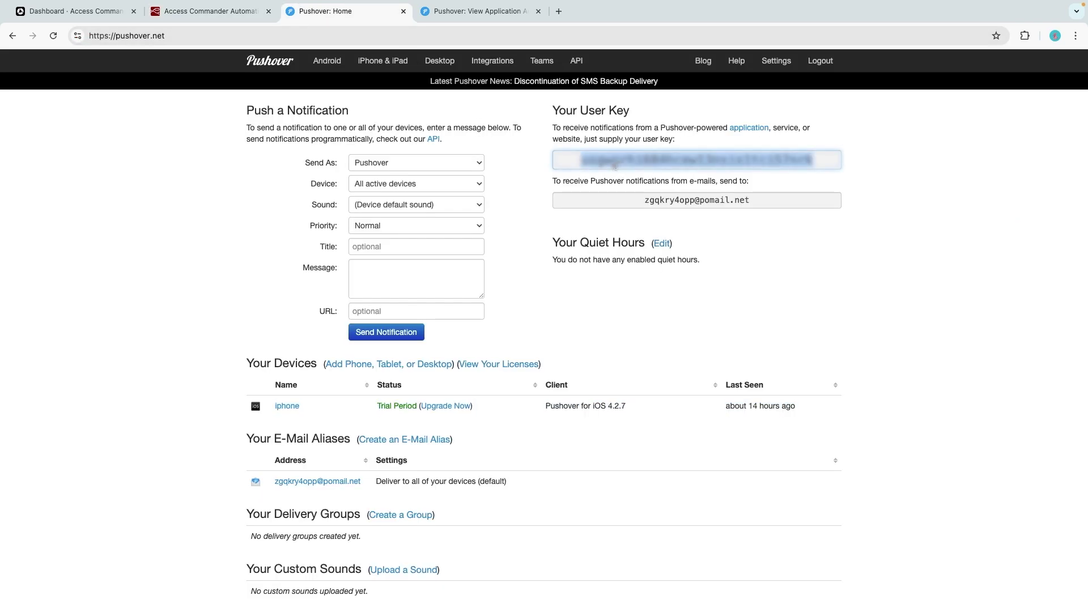
{"action": "left_click", "coordinate": [182, 16]}
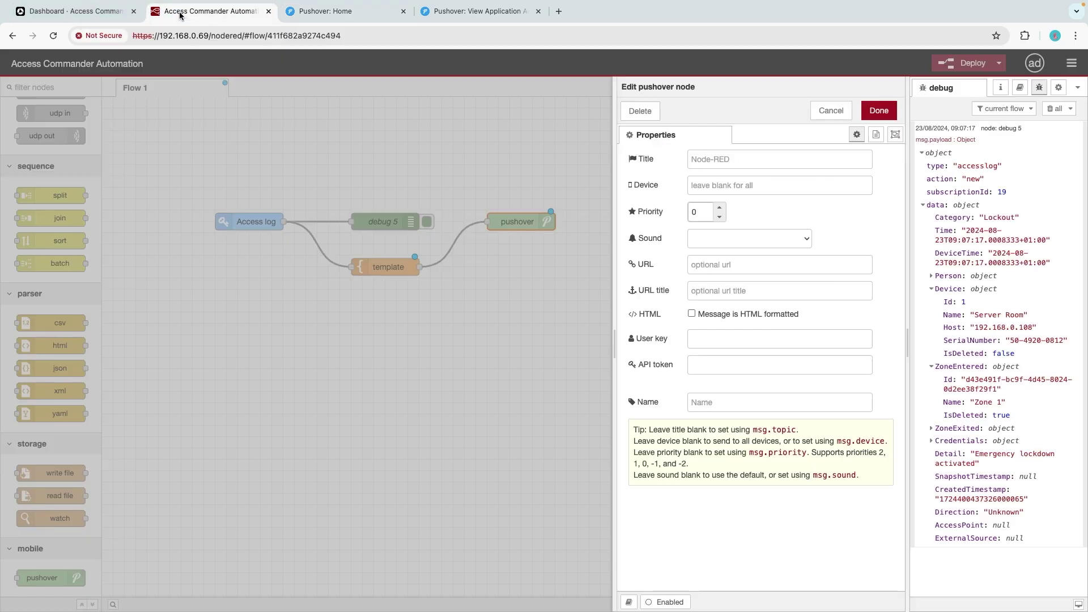
{"action": "left_click", "coordinate": [709, 337]}
{"action": "key", "text": "ctrl+v"}
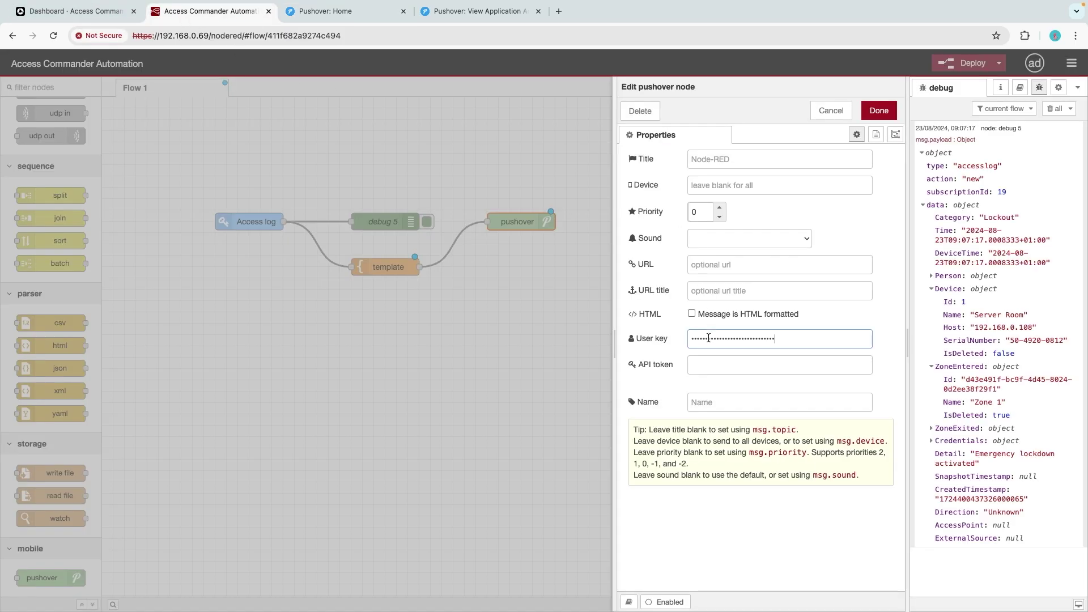
Paste the application's API token into the pushover node, save it, and deploy
{"action": "left_click", "coordinate": [485, 14]}
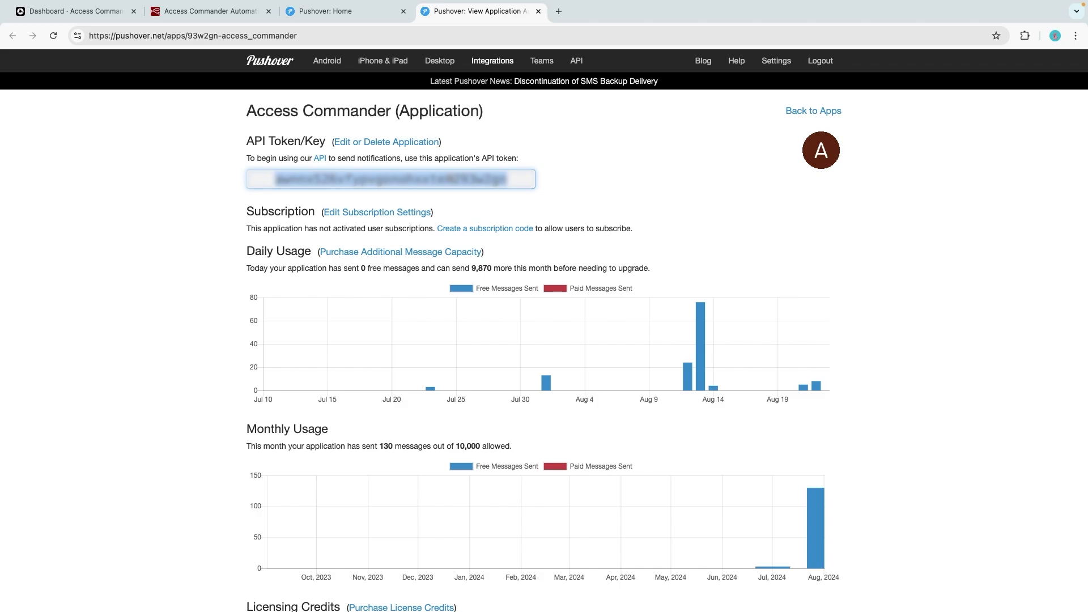
{"action": "left_click", "coordinate": [193, 12]}
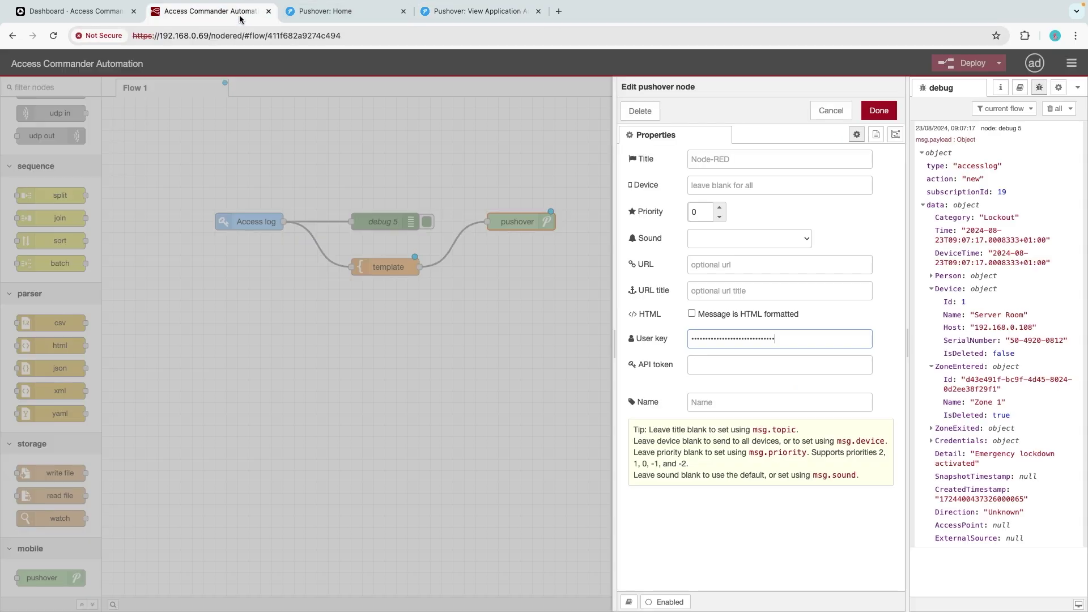
{"action": "left_click", "coordinate": [822, 365]}
{"action": "key", "text": "ctrl+v"}
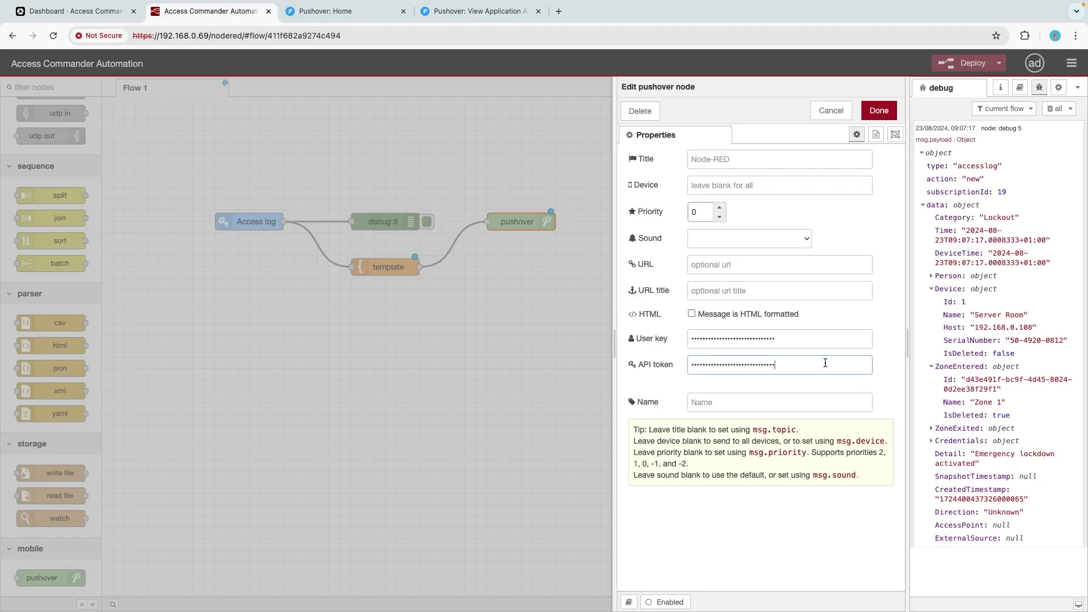
{"action": "left_click", "coordinate": [877, 111]}
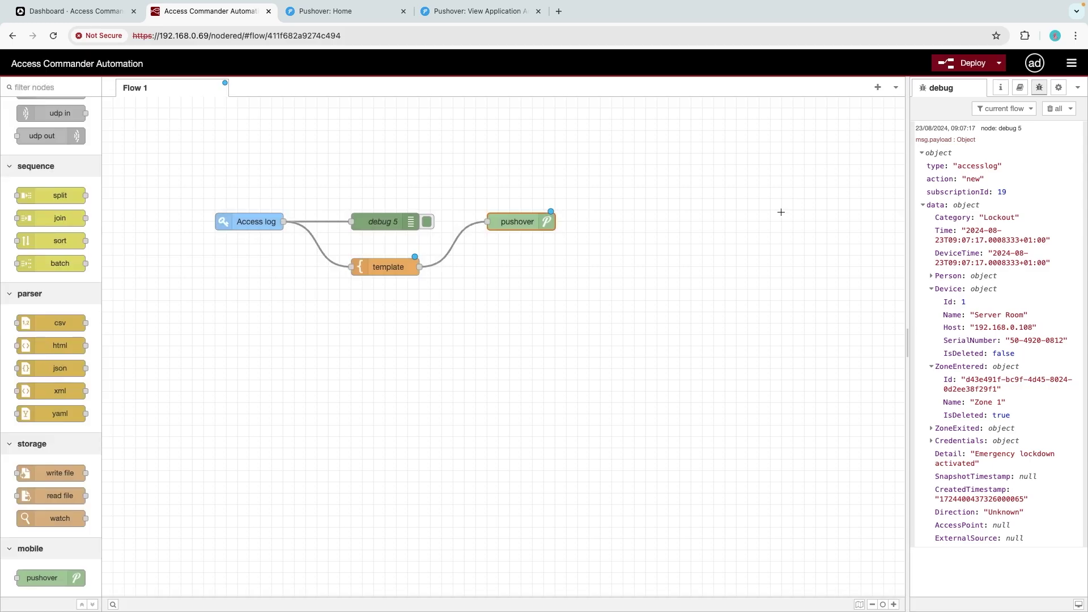
{"action": "left_click", "coordinate": [965, 66]}
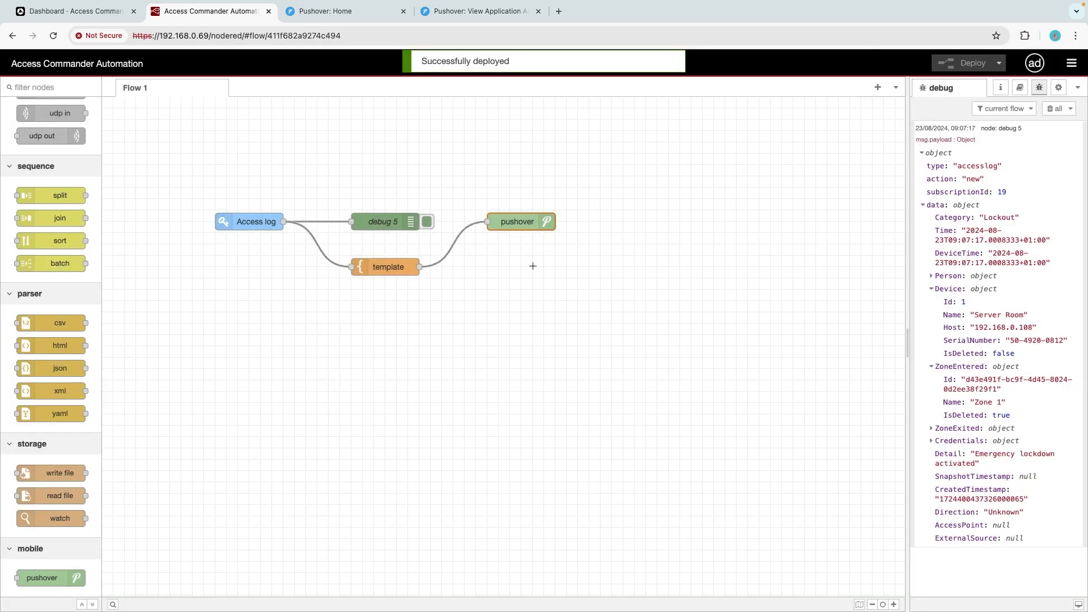
Release the Server Room lockdown from the Access Commander dashboard
{"action": "left_click", "coordinate": [94, 18]}
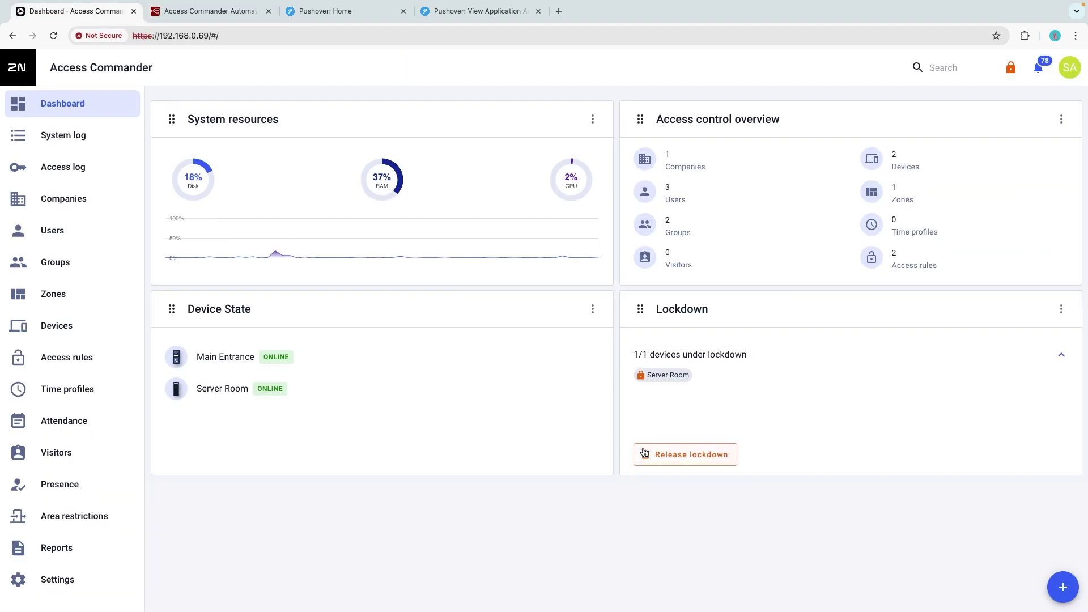
{"action": "left_click", "coordinate": [669, 455]}
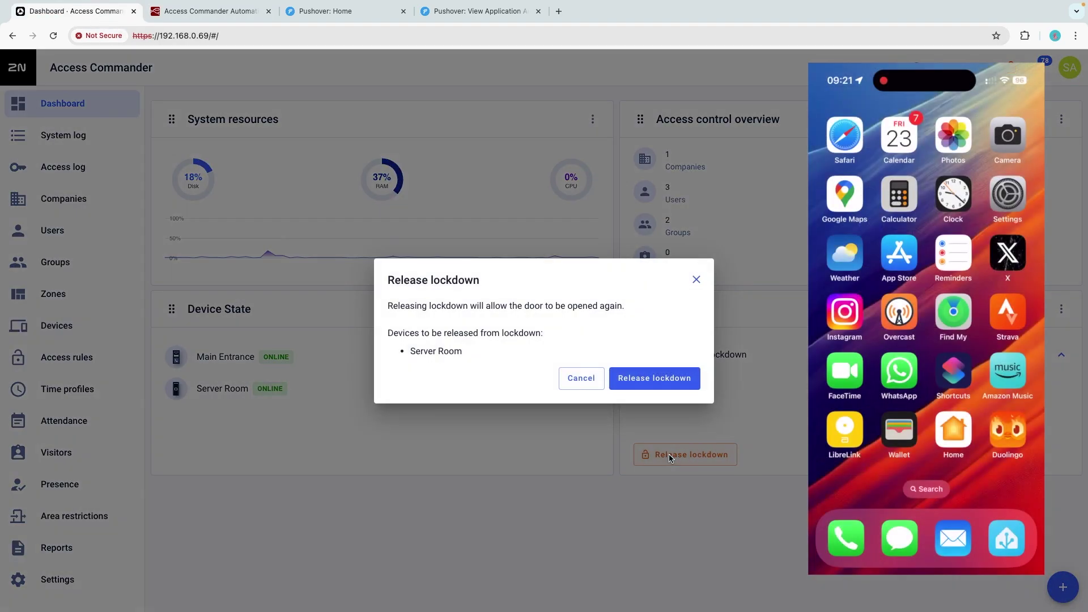
{"action": "left_click", "coordinate": [643, 378]}
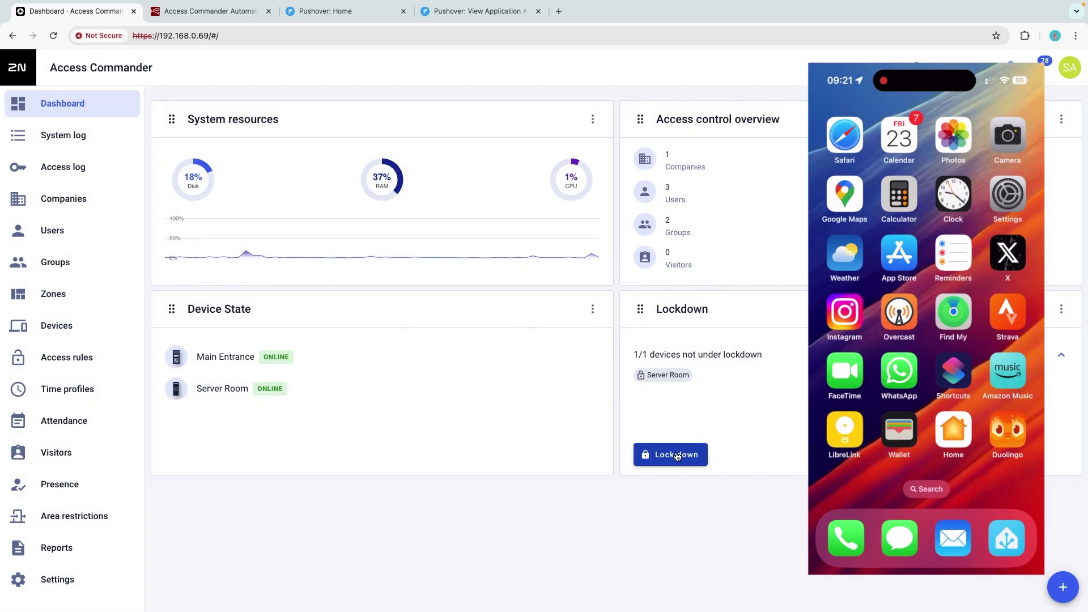